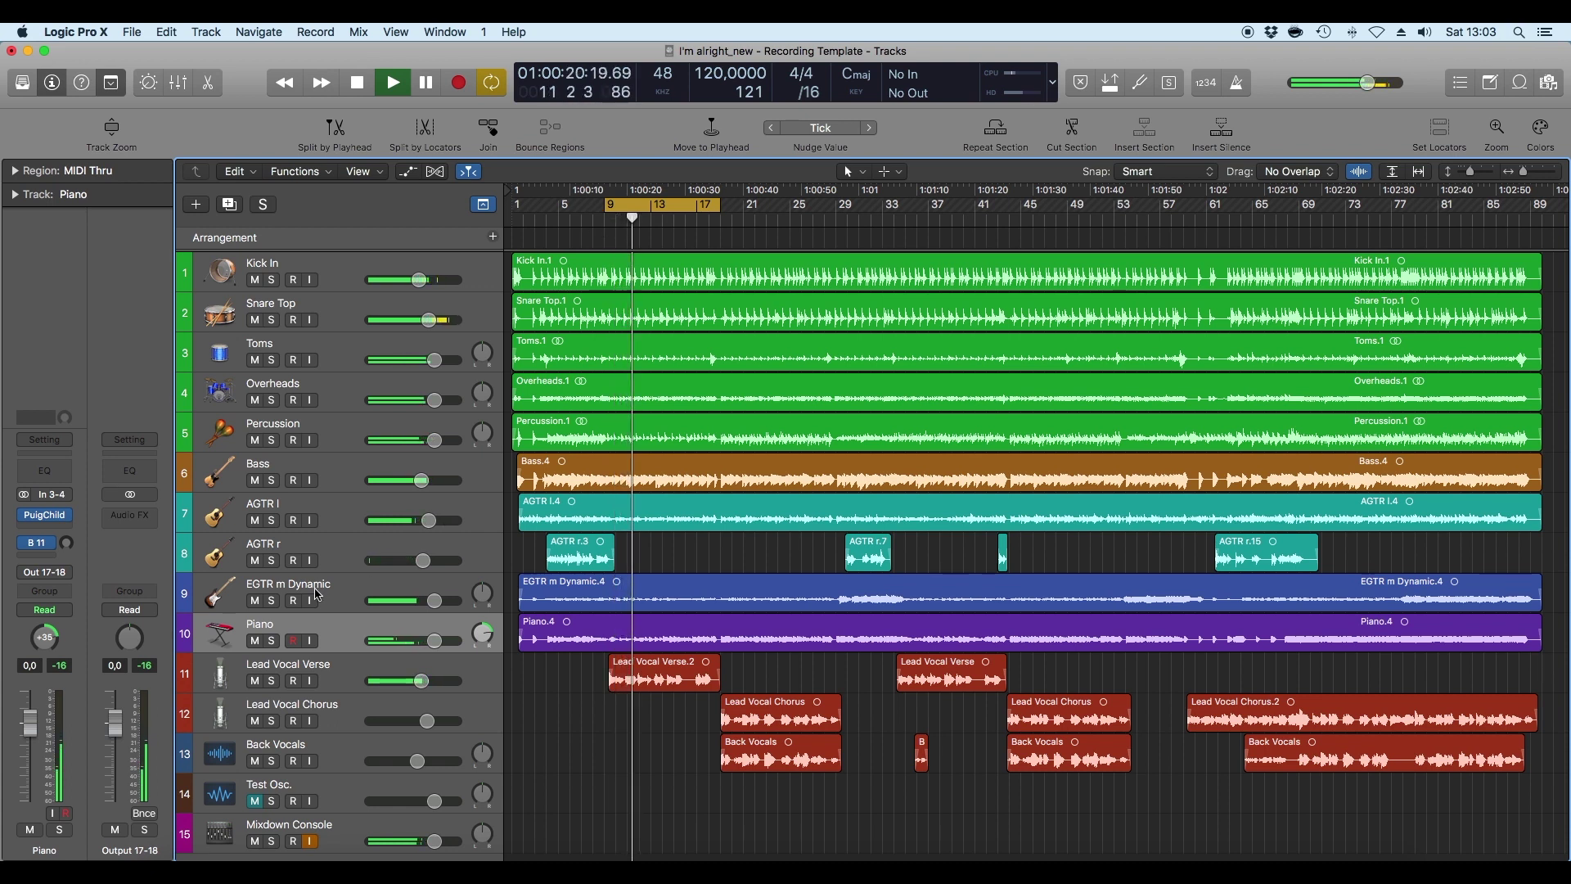
Mute the EGTR m Dynamic track, select the Lead Vocal Verse track and stop playback.
{"action": "left_click", "coordinate": [255, 602]}
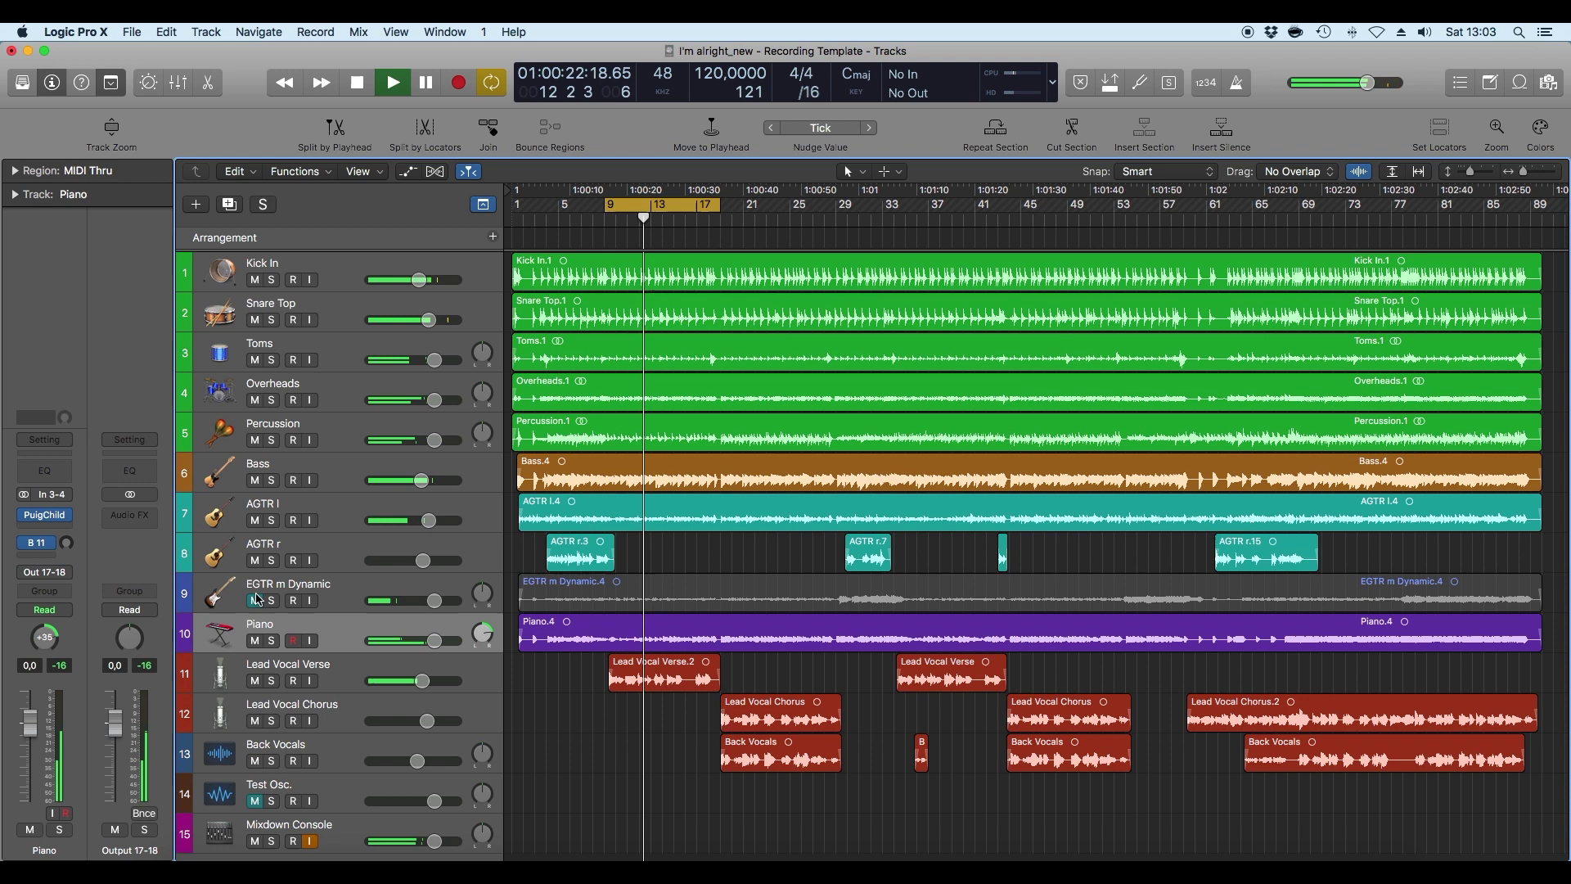
{"action": "left_click", "coordinate": [339, 683]}
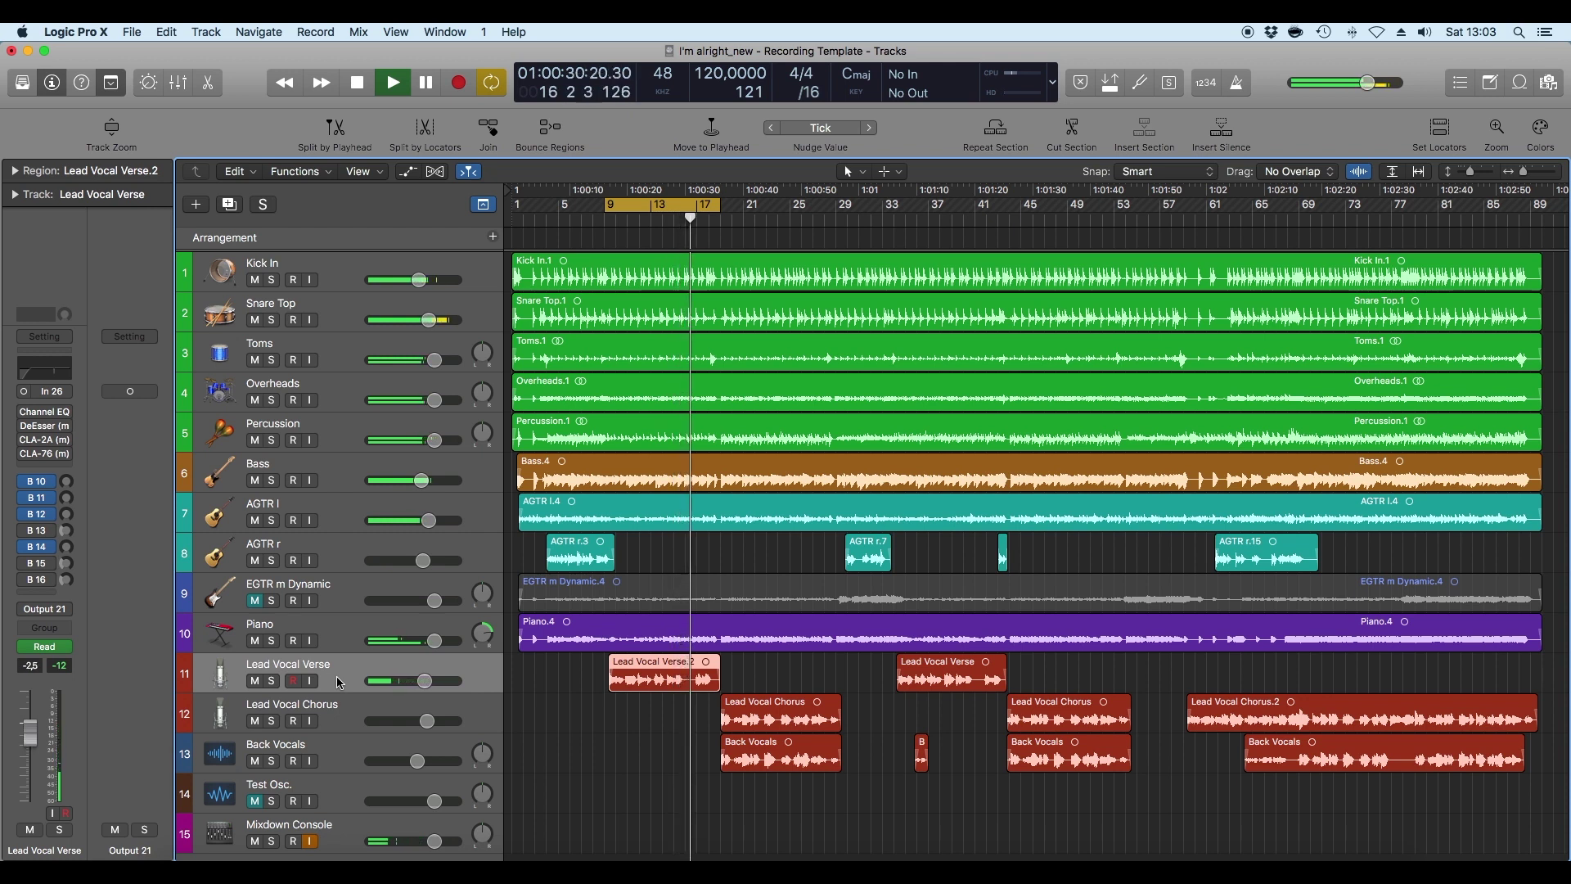
{"action": "key", "text": "space"}
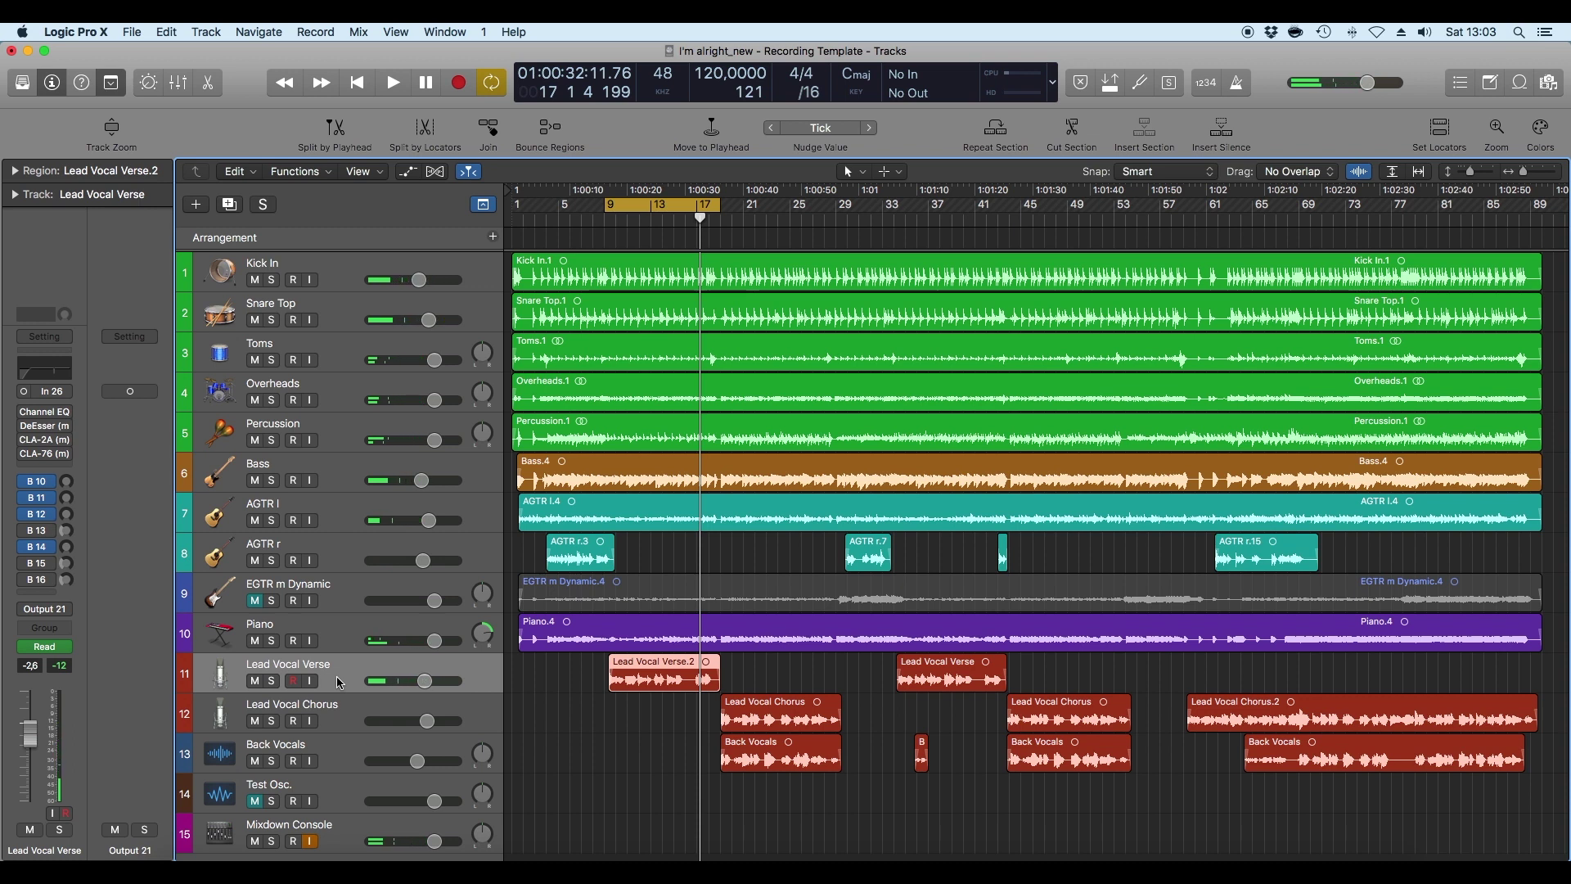
Open the Channel EQ on the Lead Vocal Verse track, switch it on and play the cycled verse through it.
{"action": "left_click", "coordinate": [49, 416]}
{"action": "left_click_drag", "start_coordinate": [246, 92], "coordinate": [713, 159]}
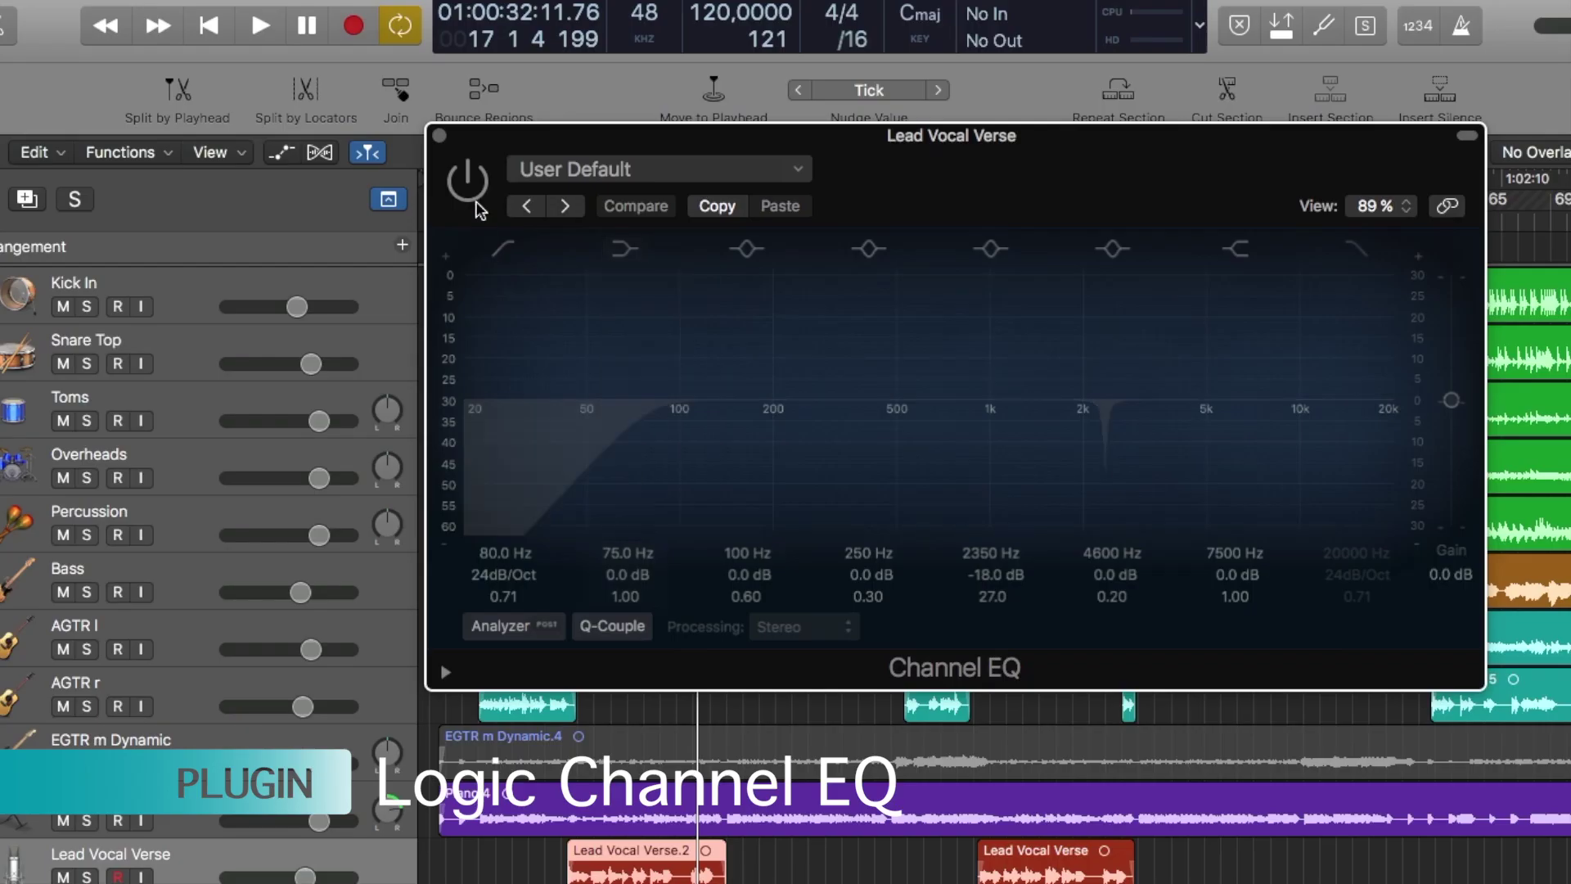
{"action": "left_click", "coordinate": [540, 193]}
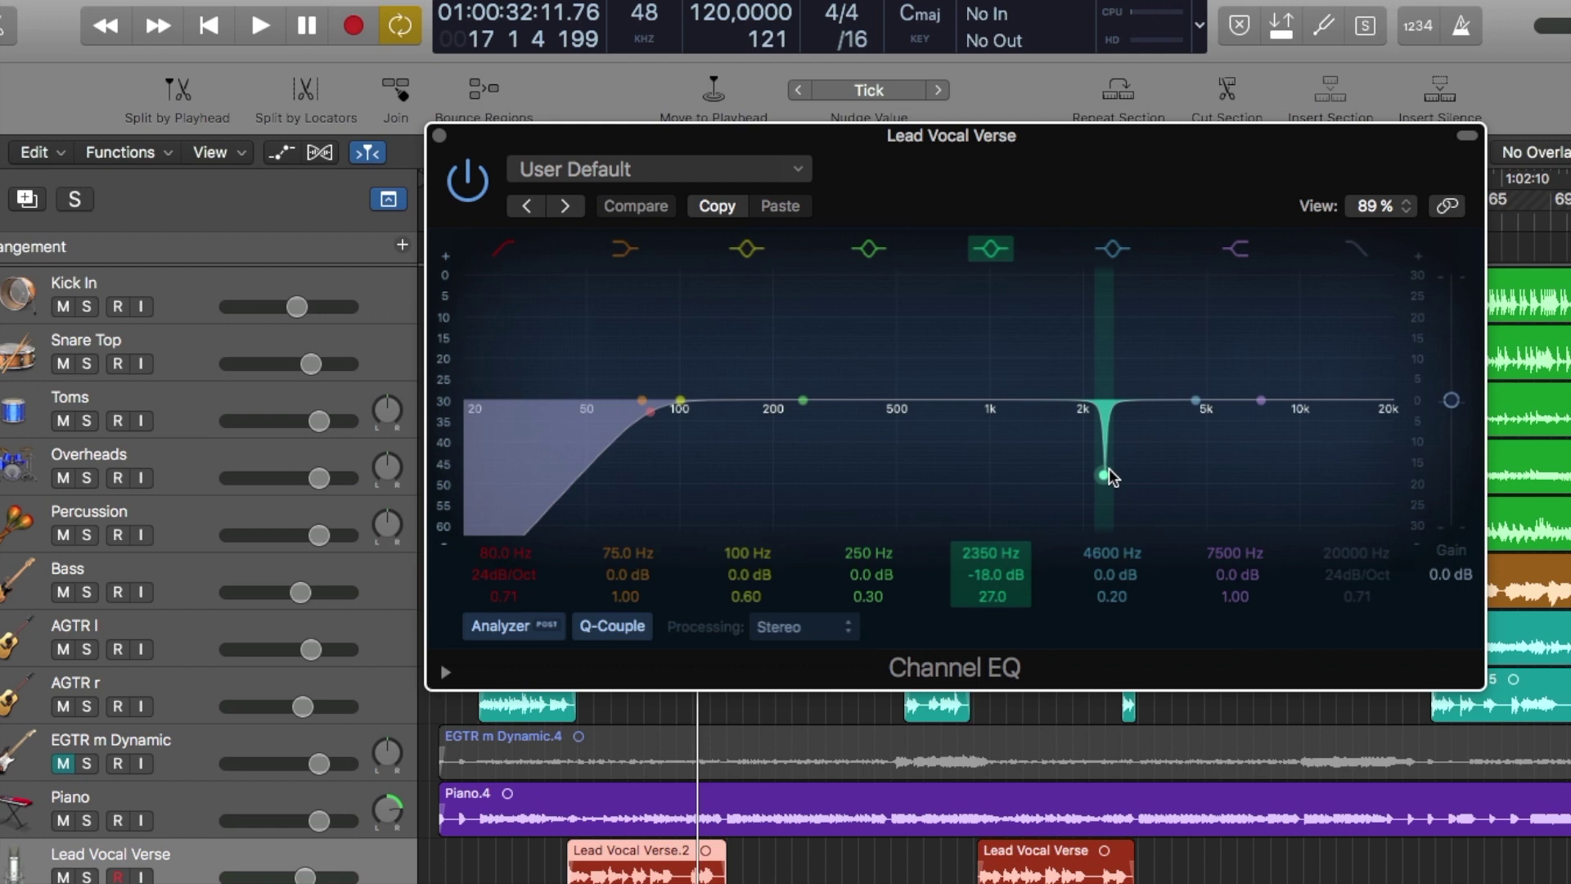
{"action": "left_click_drag", "start_coordinate": [1113, 139], "coordinate": [757, 276]}
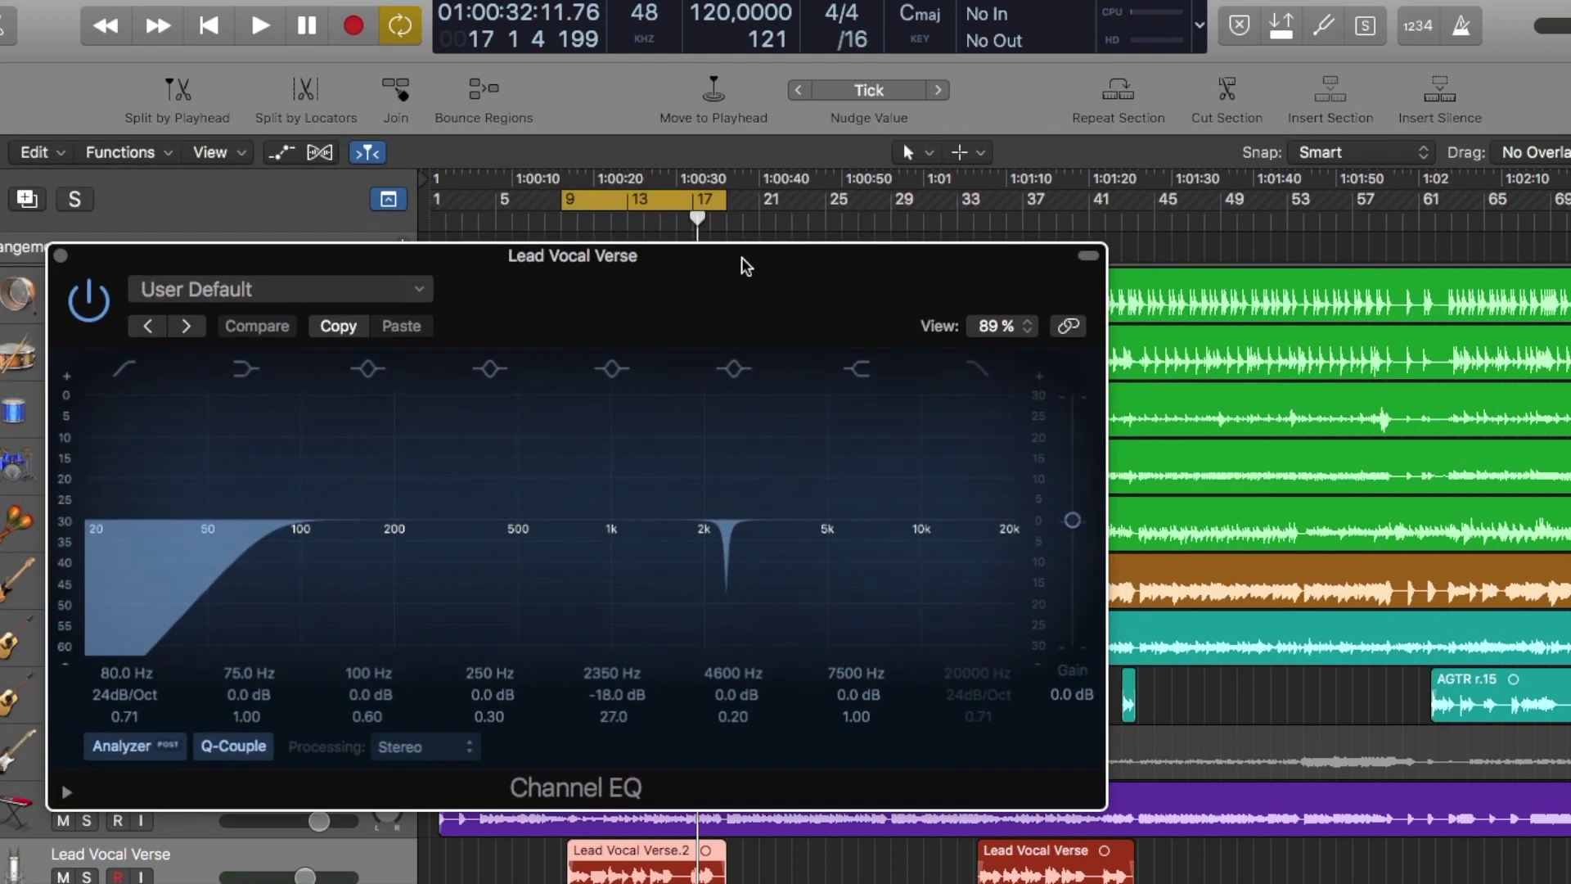
{"action": "key", "text": "space"}
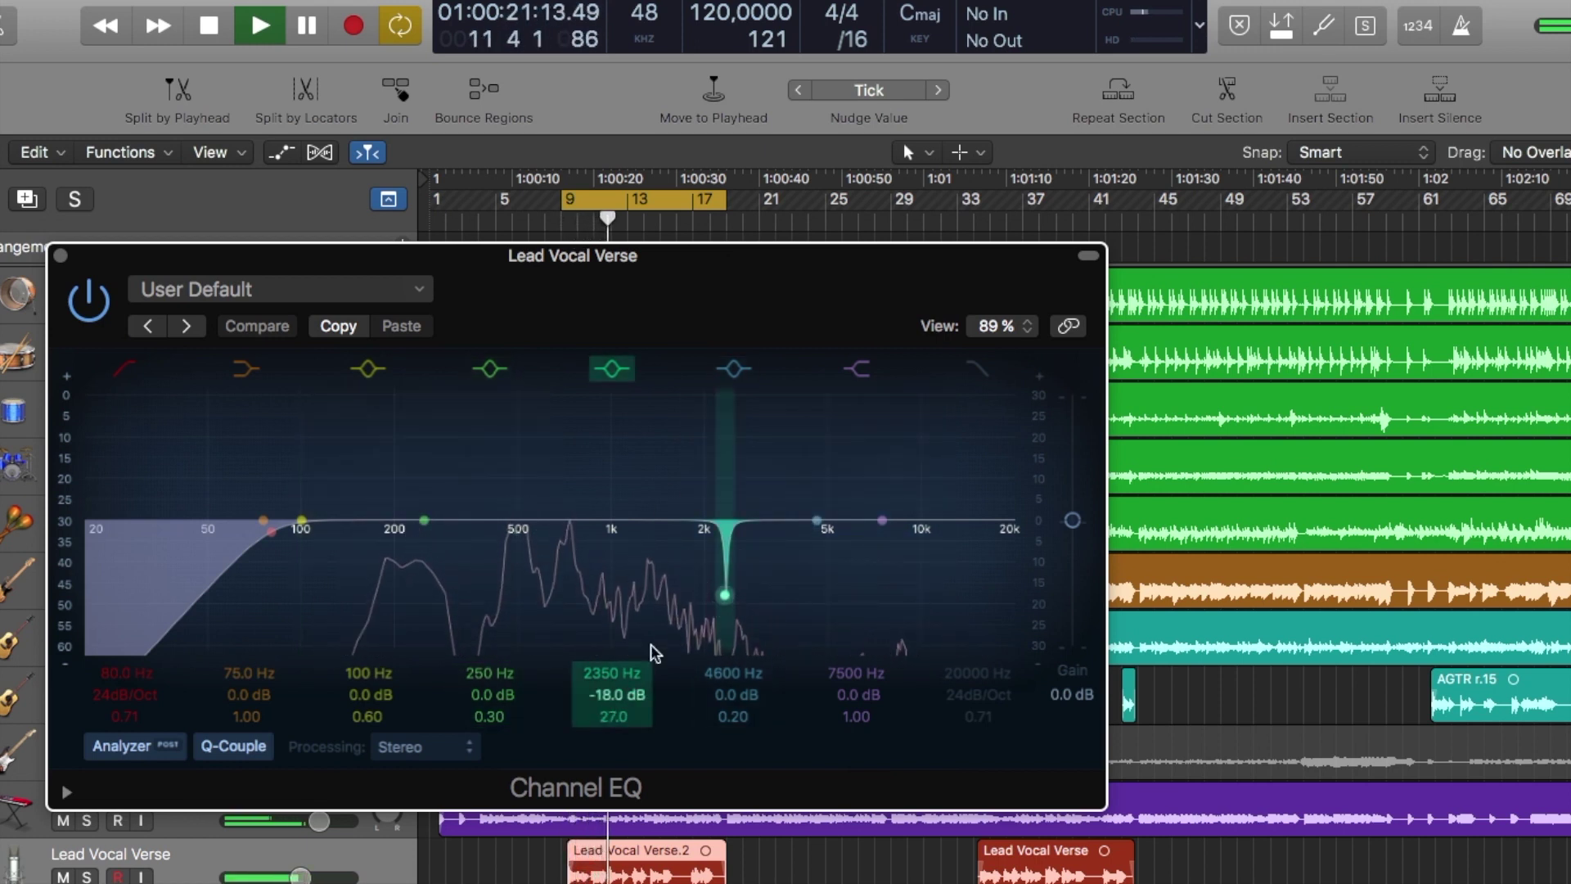
Compare the verse vocal with and without the Channel EQ's narrow 2350 Hz cut, leave the band on and close the EQ.
{"action": "left_click", "coordinate": [615, 378]}
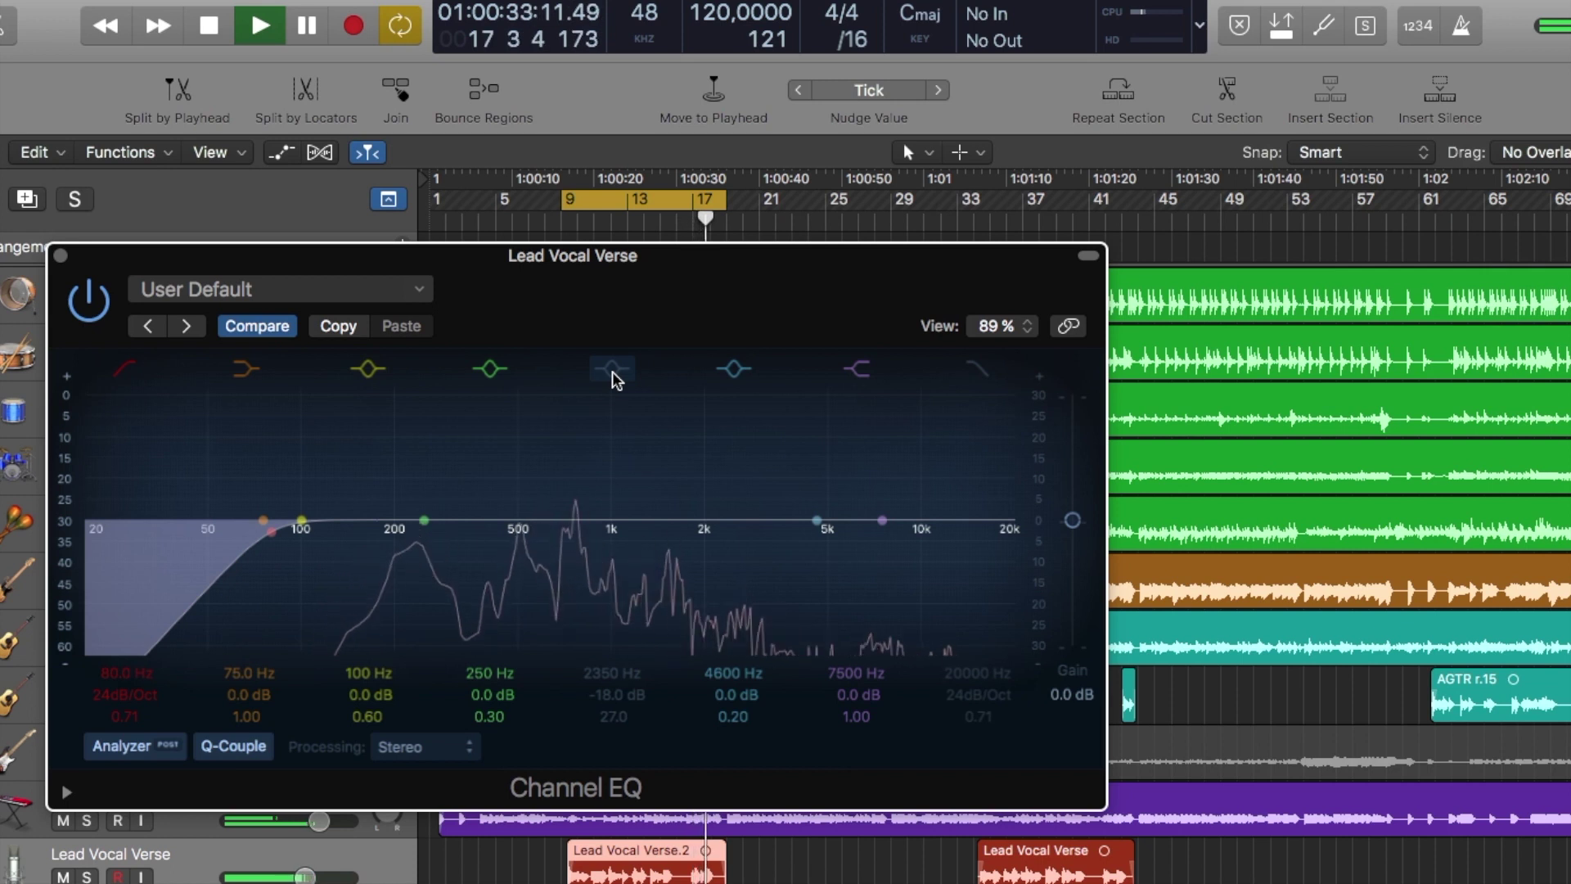
{"action": "key", "text": "space"}
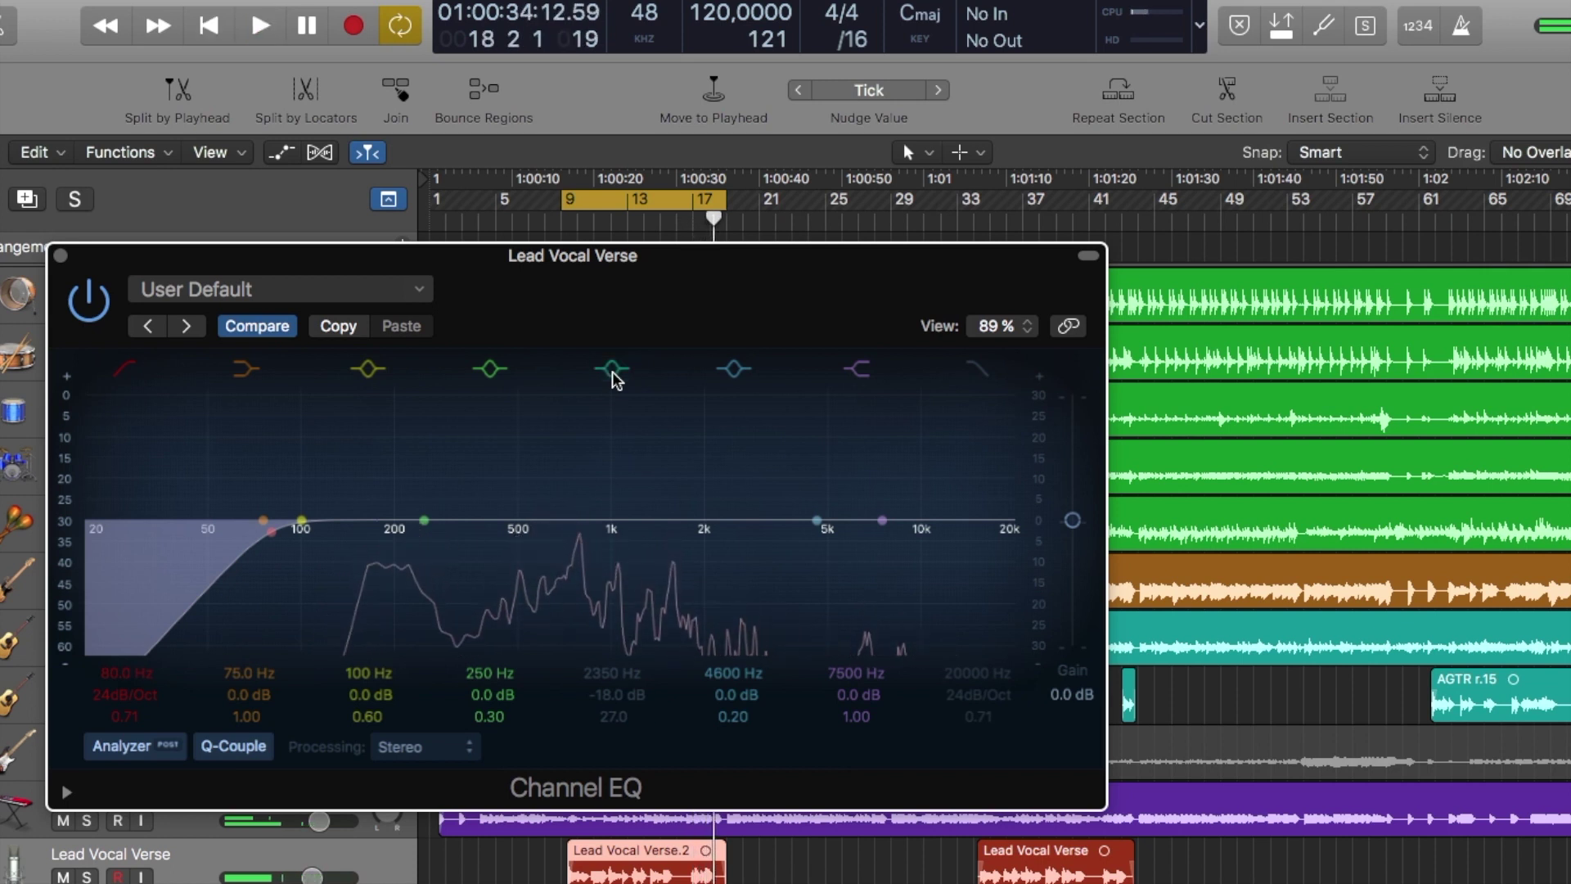
{"action": "left_click", "coordinate": [614, 374]}
{"action": "key", "text": "space"}
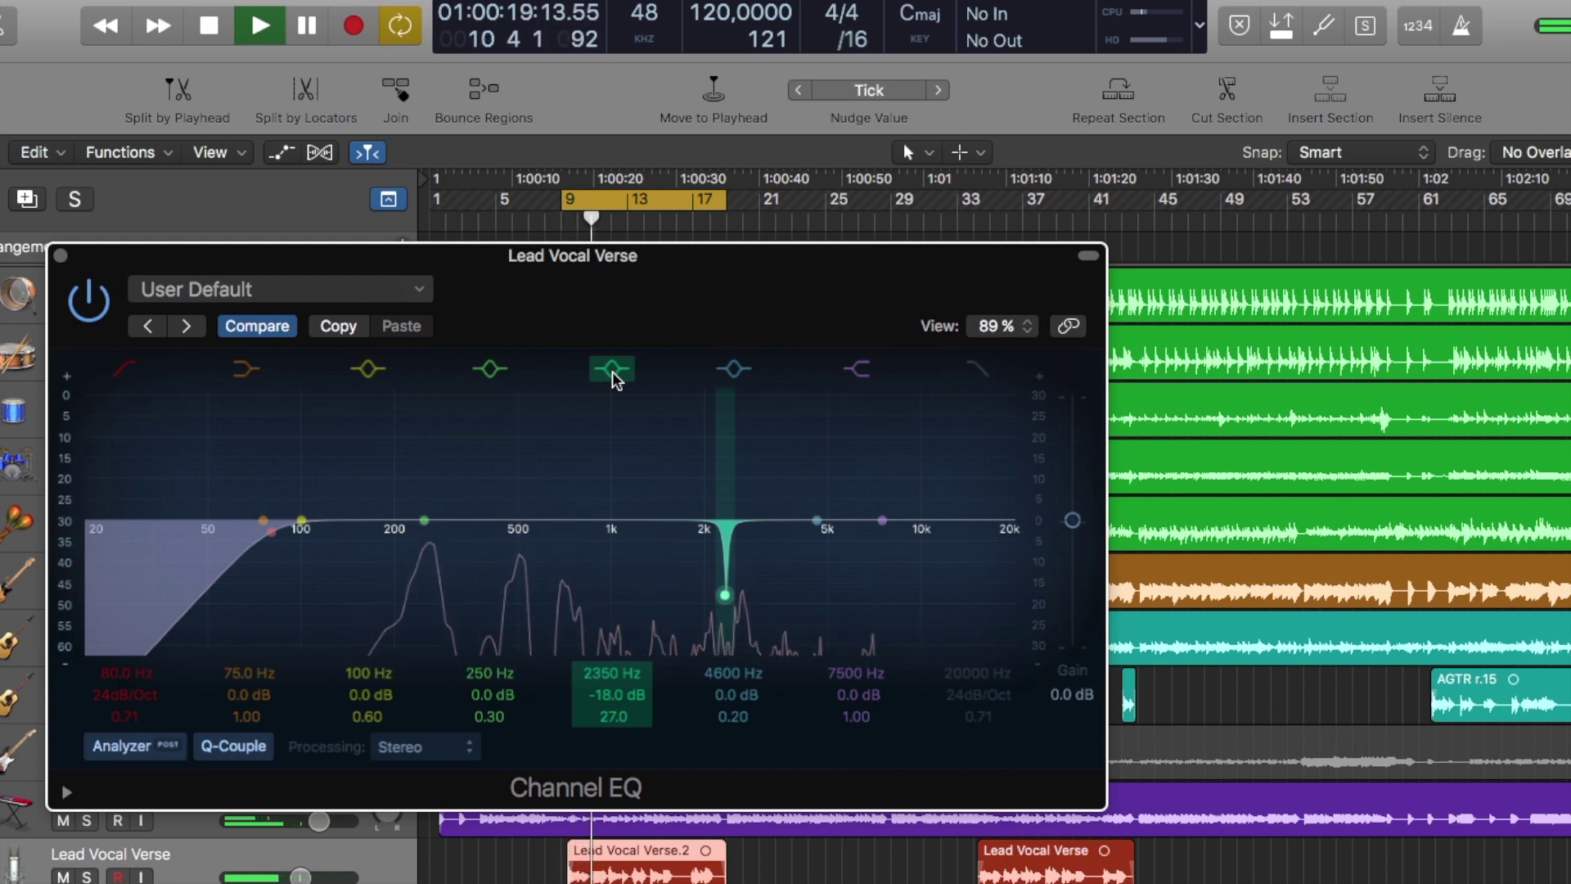
{"action": "left_click", "coordinate": [614, 372]}
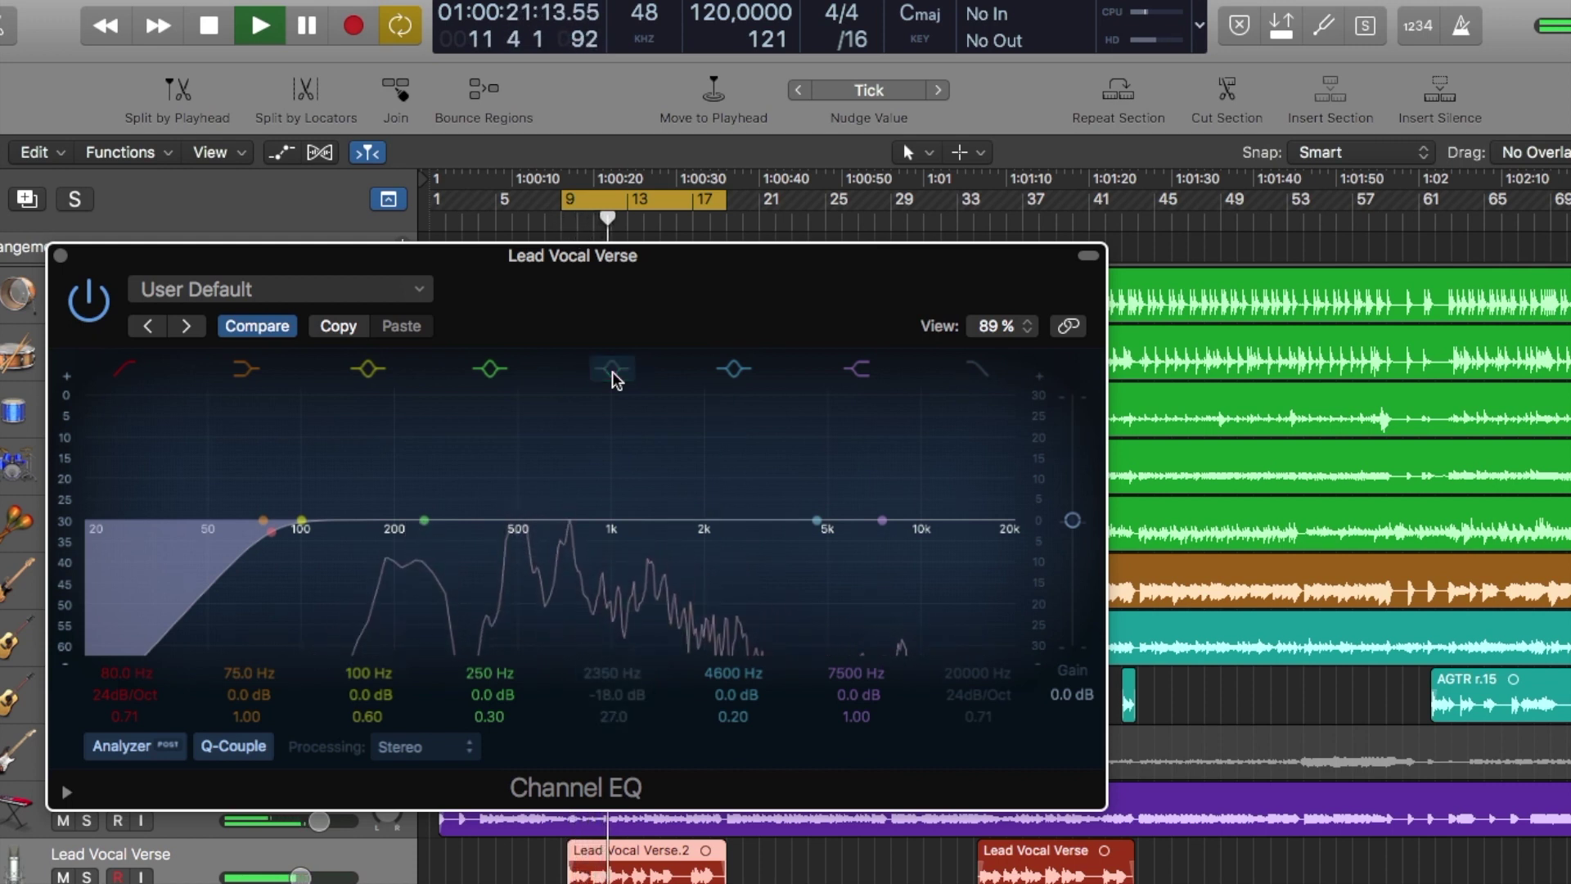
{"action": "left_click", "coordinate": [614, 373]}
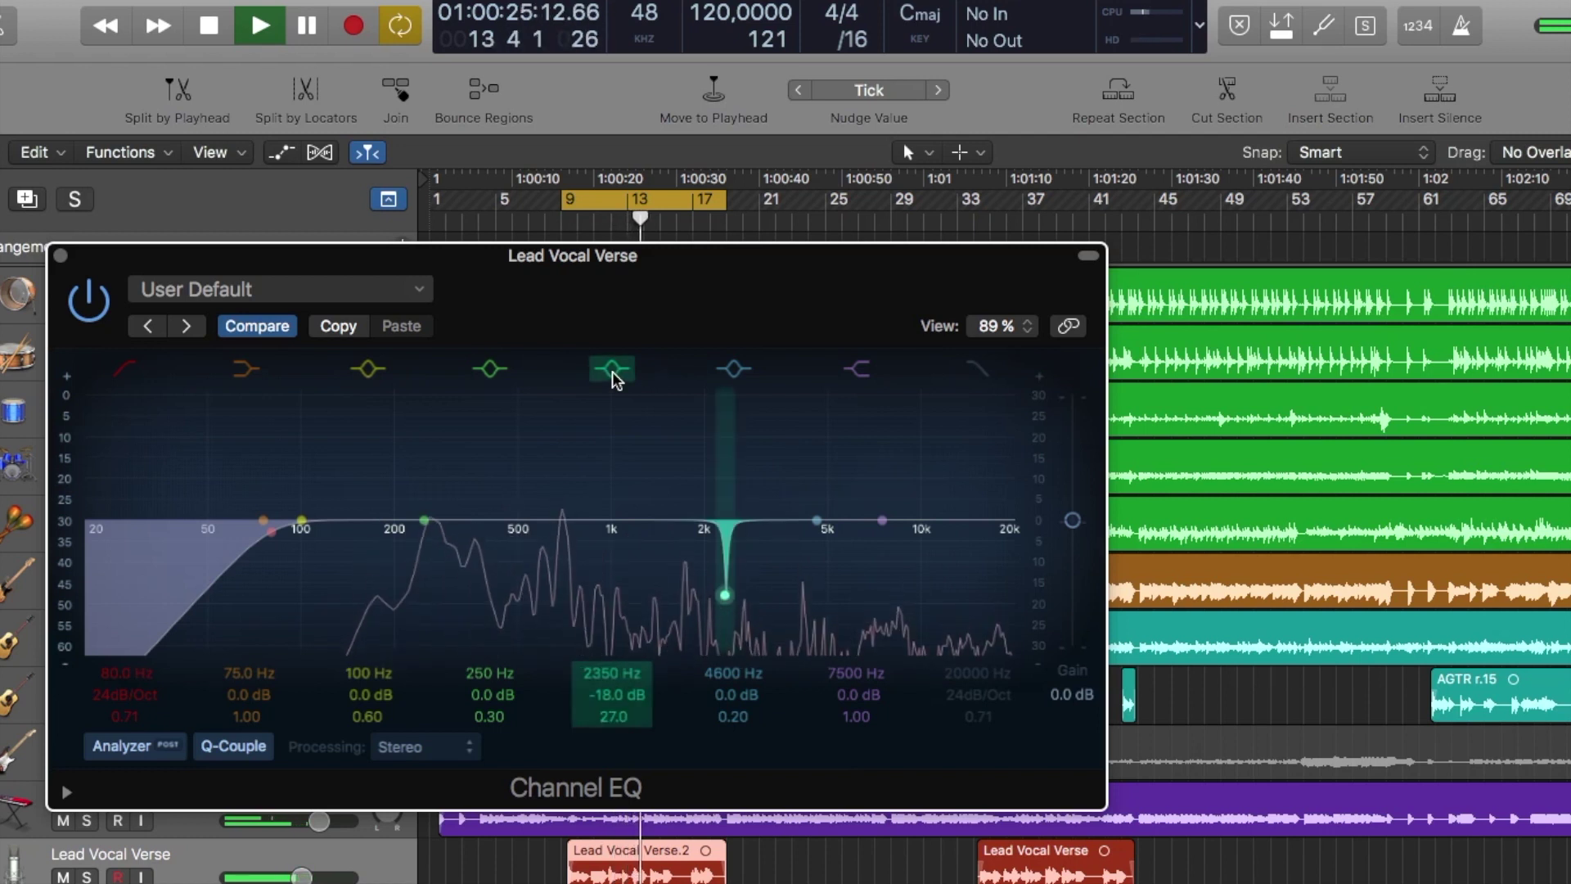
{"action": "key", "text": "space"}
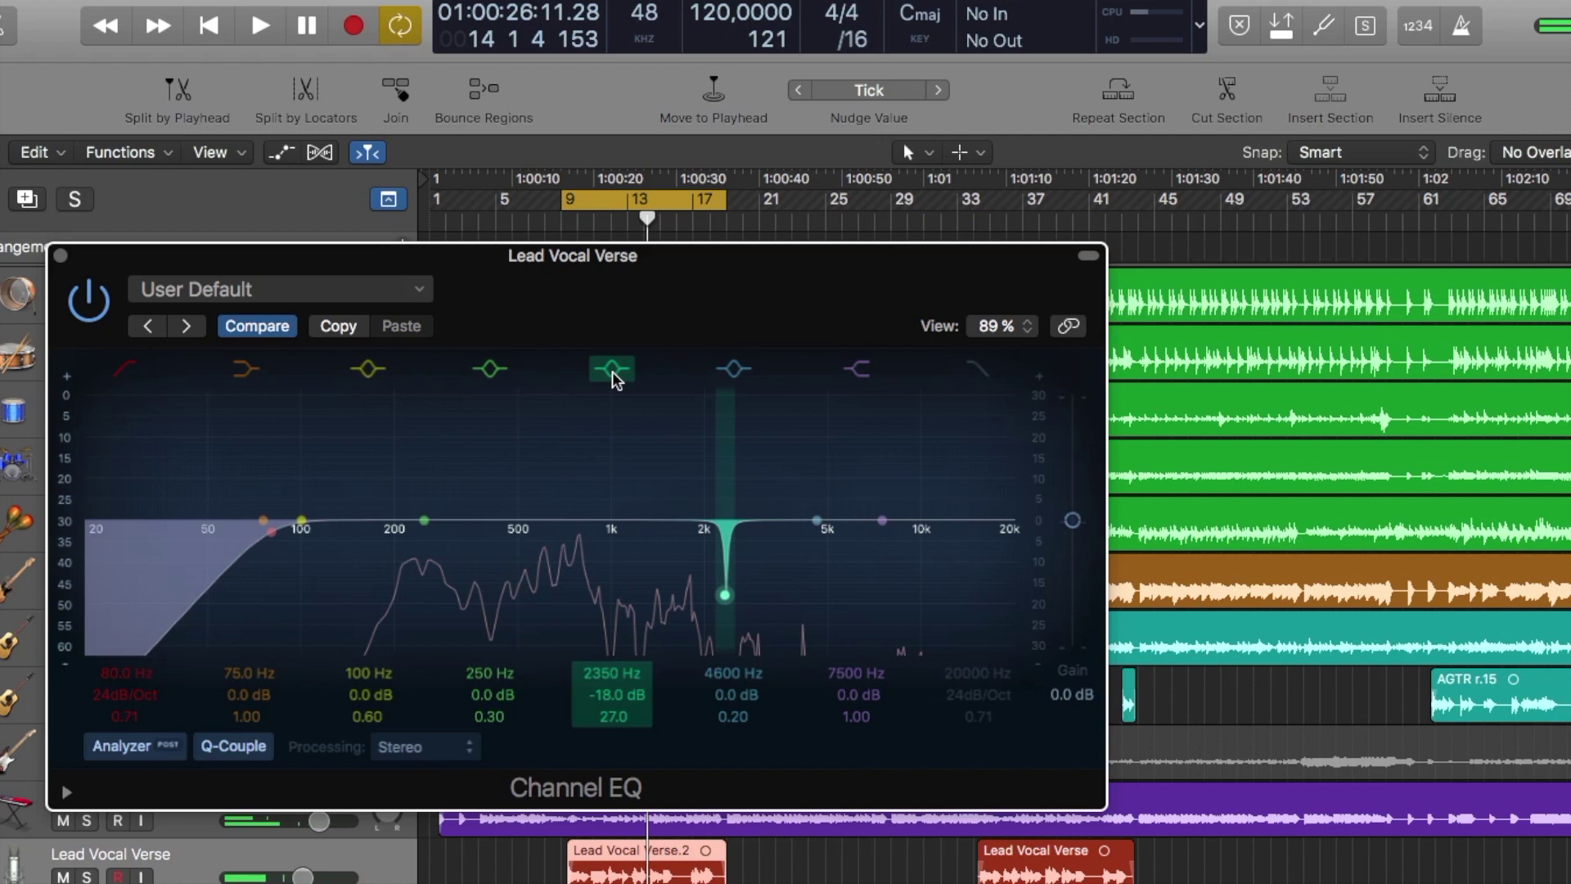
{"action": "left_click", "coordinate": [60, 255]}
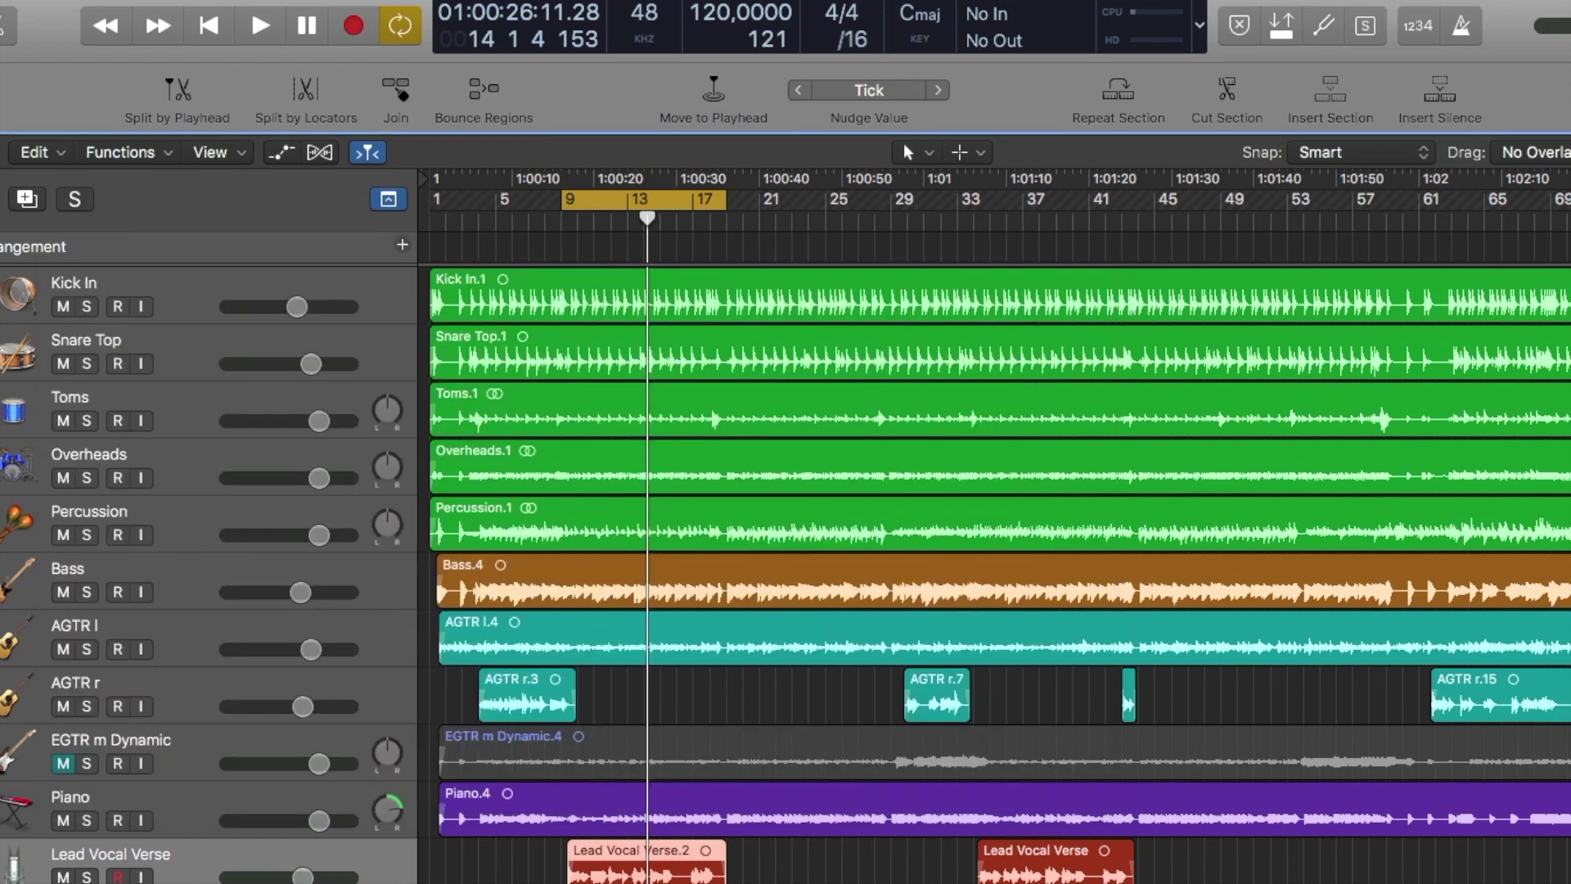
Switch on the DeEsser on the Lead Vocal Verse track, audition it and close the plug-in.
{"action": "left_click", "coordinate": [41, 431]}
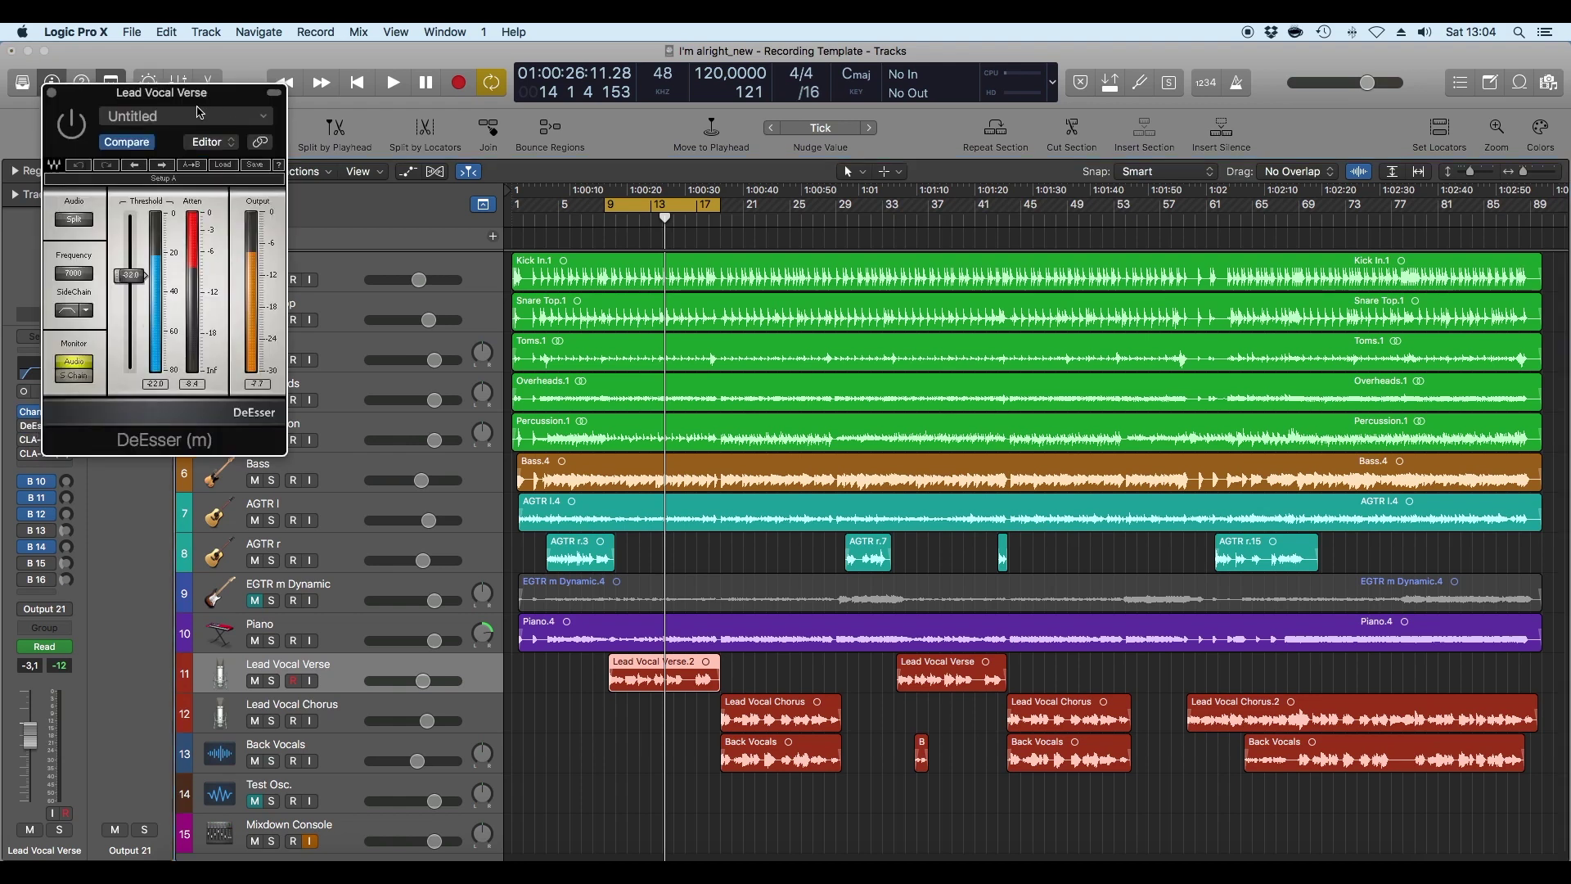
{"action": "left_click_drag", "start_coordinate": [196, 104], "coordinate": [1050, 232]}
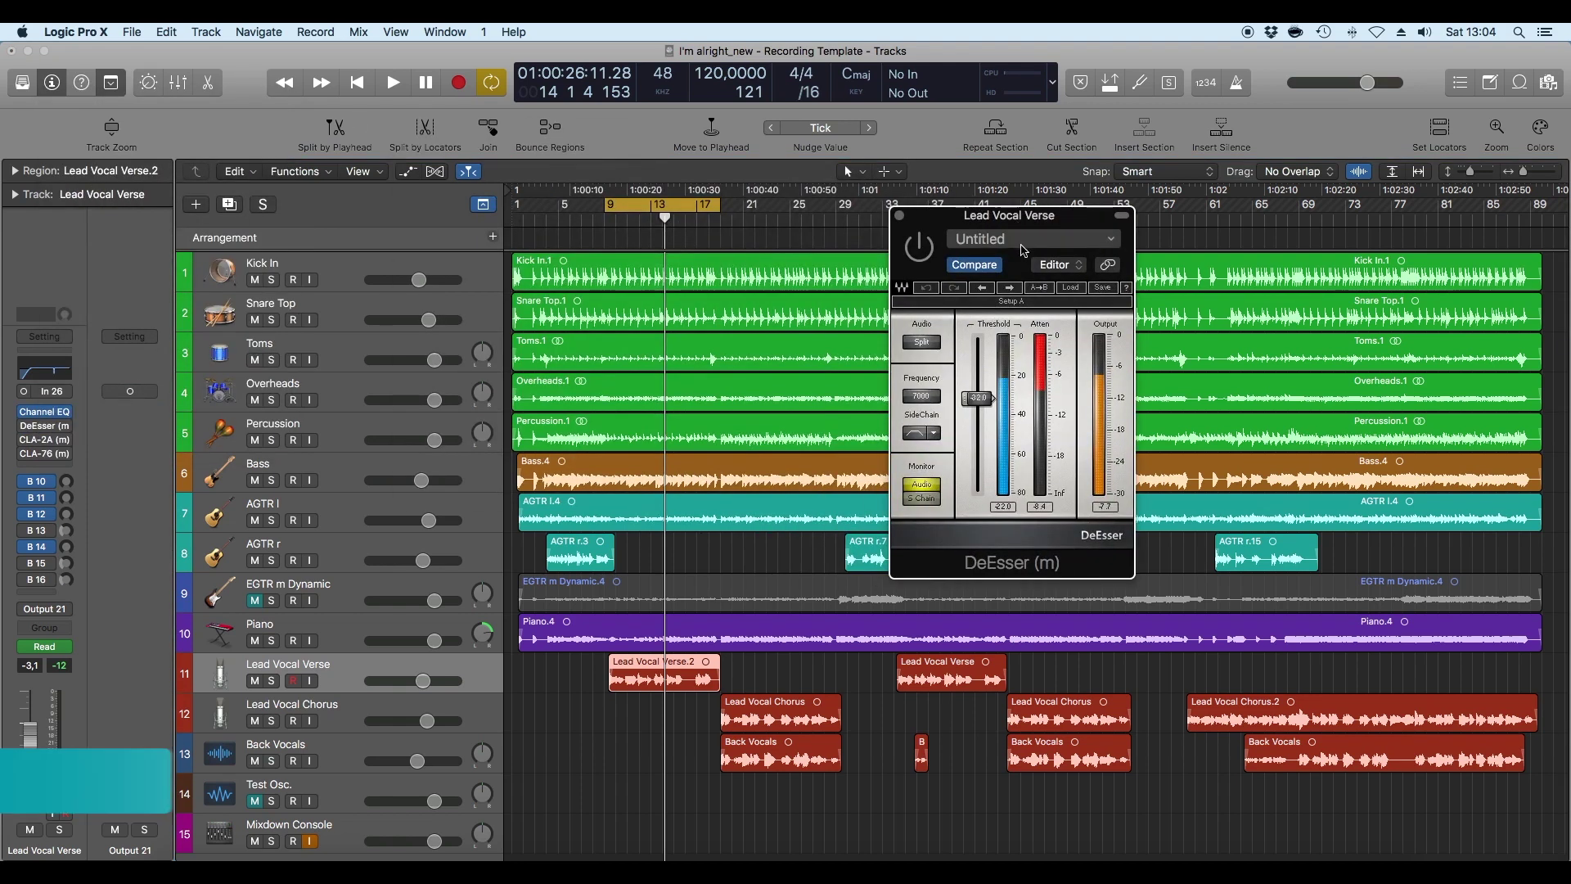
{"action": "key", "text": "space"}
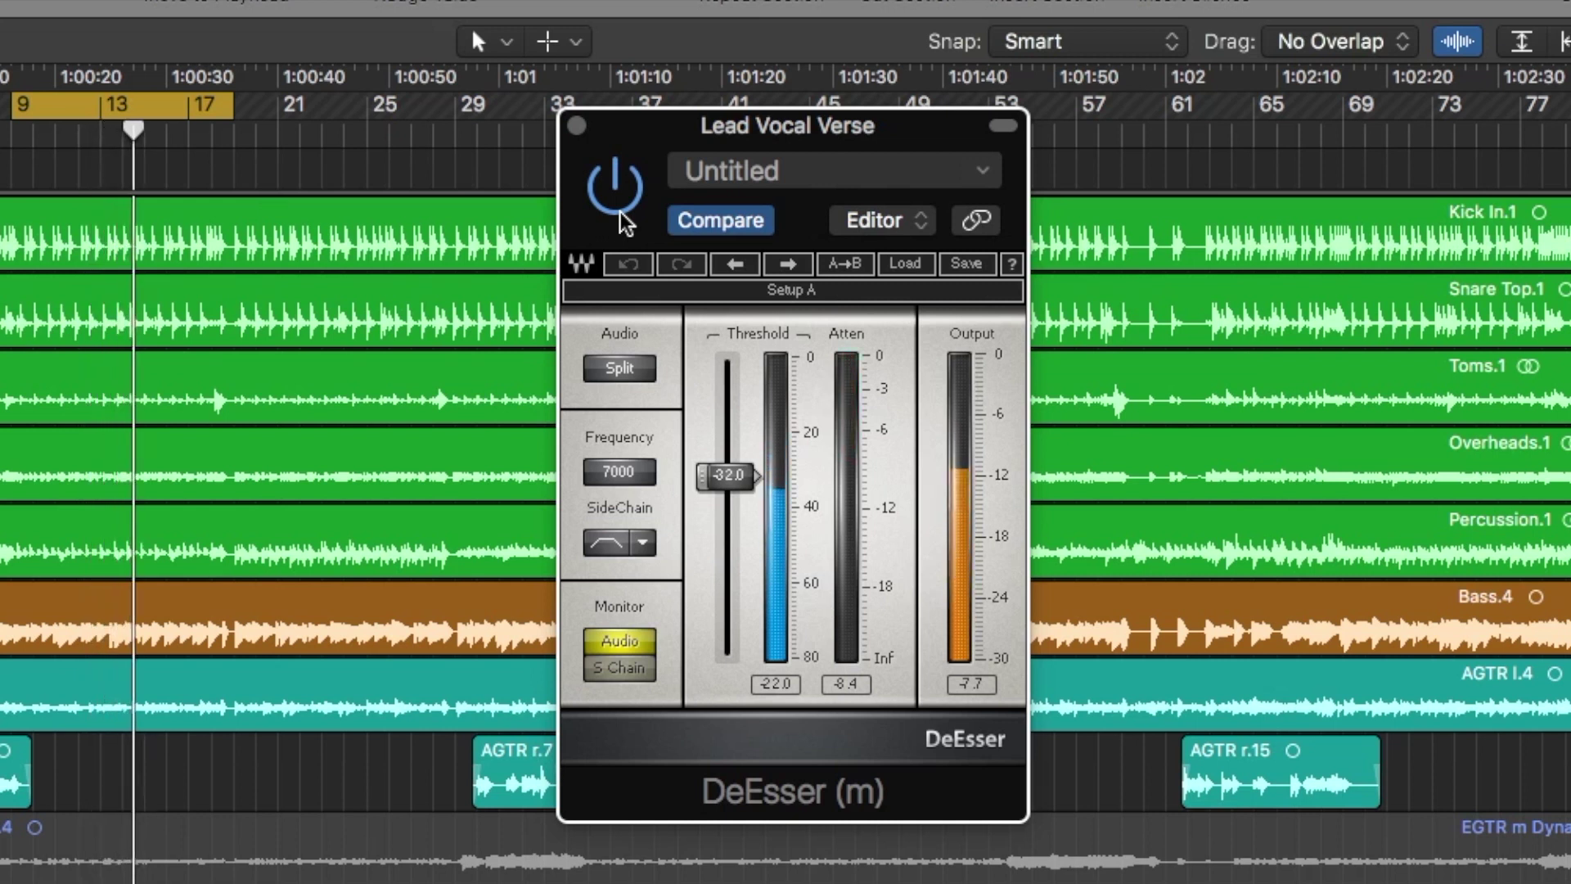
{"action": "left_click", "coordinate": [577, 125]}
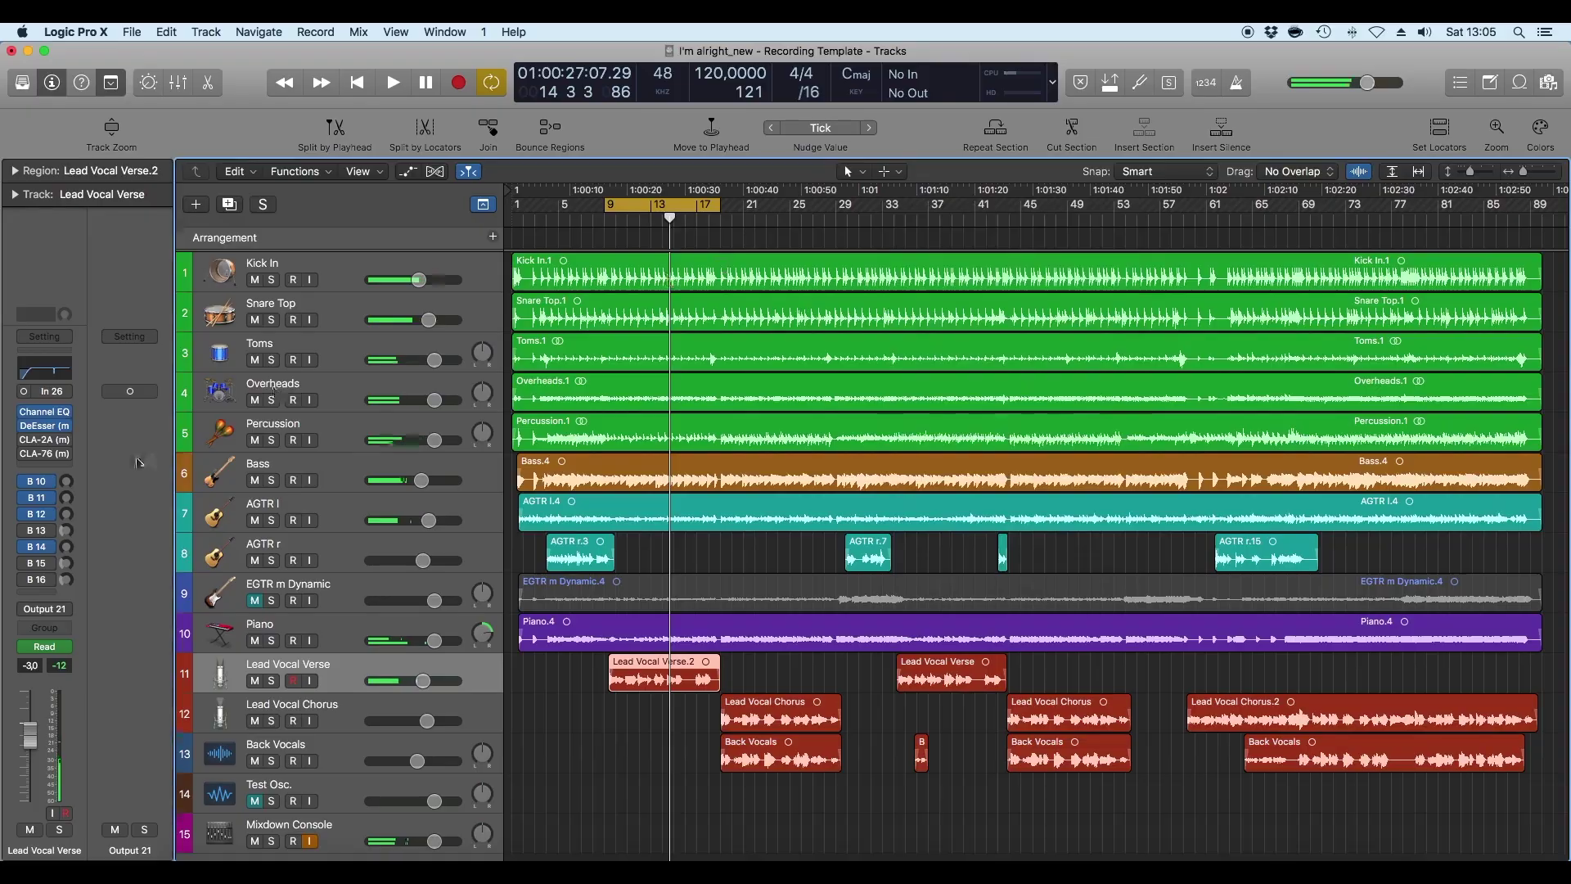
Open the CLA-2A and CLA-76 compressors on the Lead Vocal Verse track one above the other and switch both on.
{"action": "left_click", "coordinate": [45, 440]}
{"action": "left_click_drag", "start_coordinate": [309, 108], "coordinate": [739, 153]}
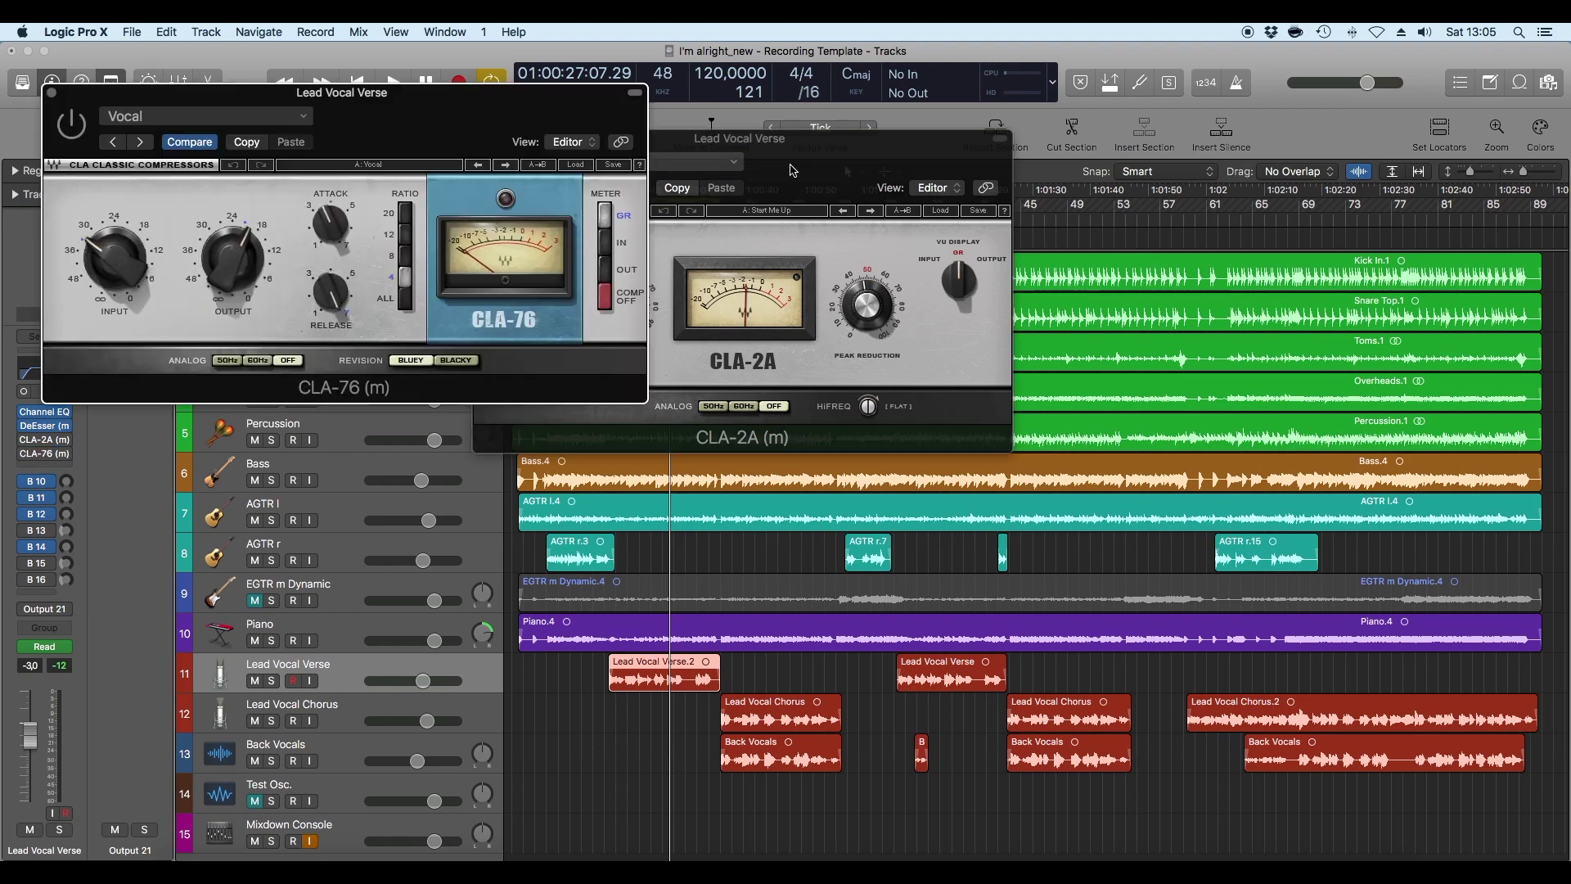
{"action": "left_click_drag", "start_coordinate": [433, 94], "coordinate": [842, 488]}
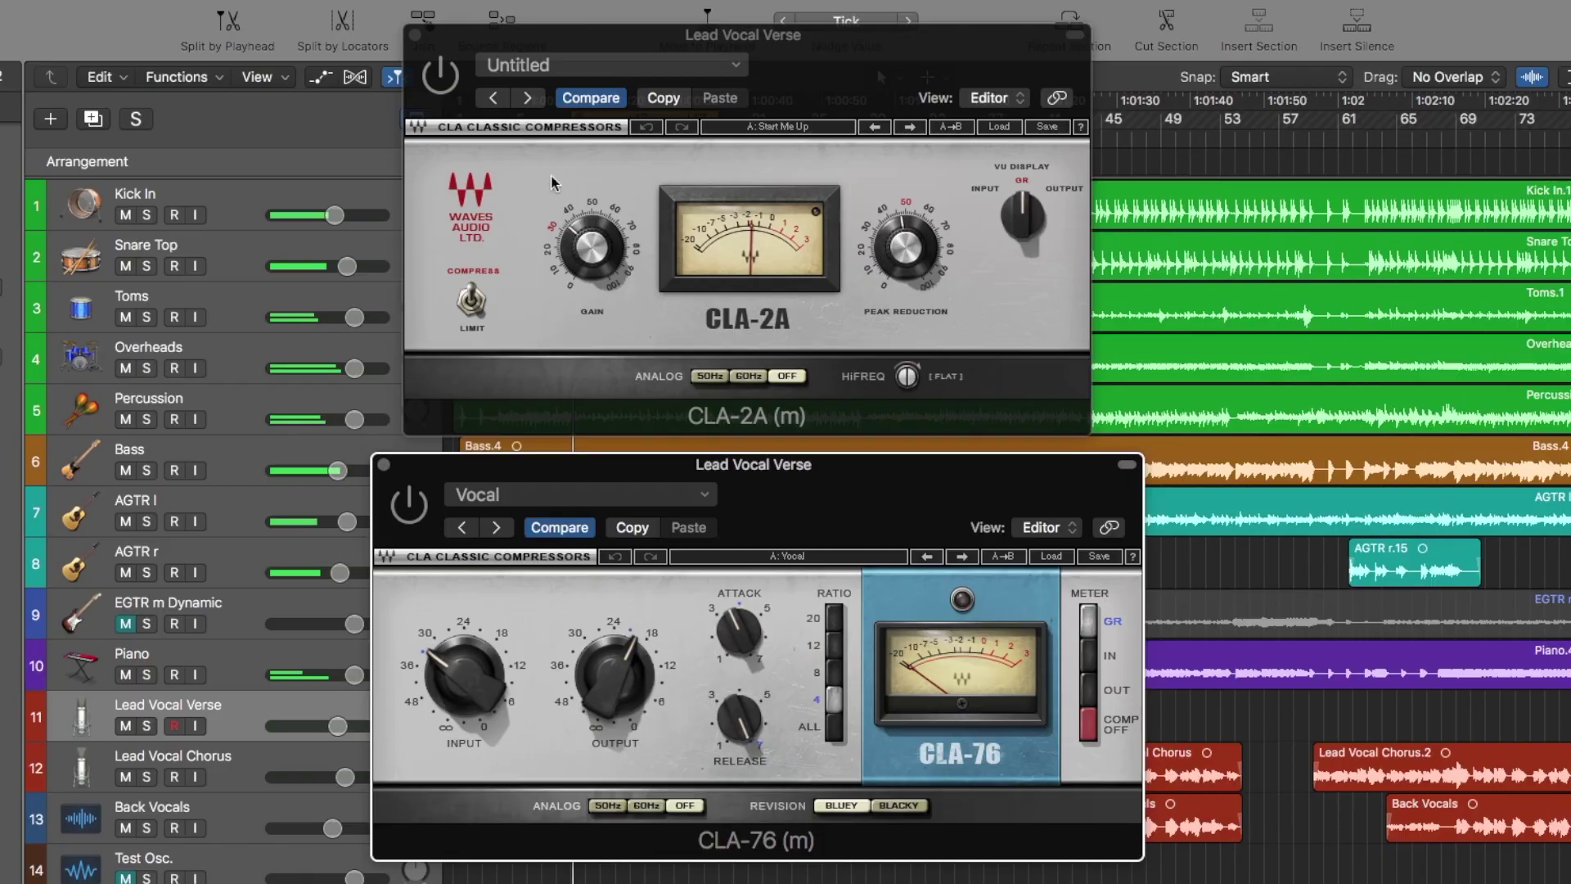
{"action": "left_click", "coordinate": [442, 77]}
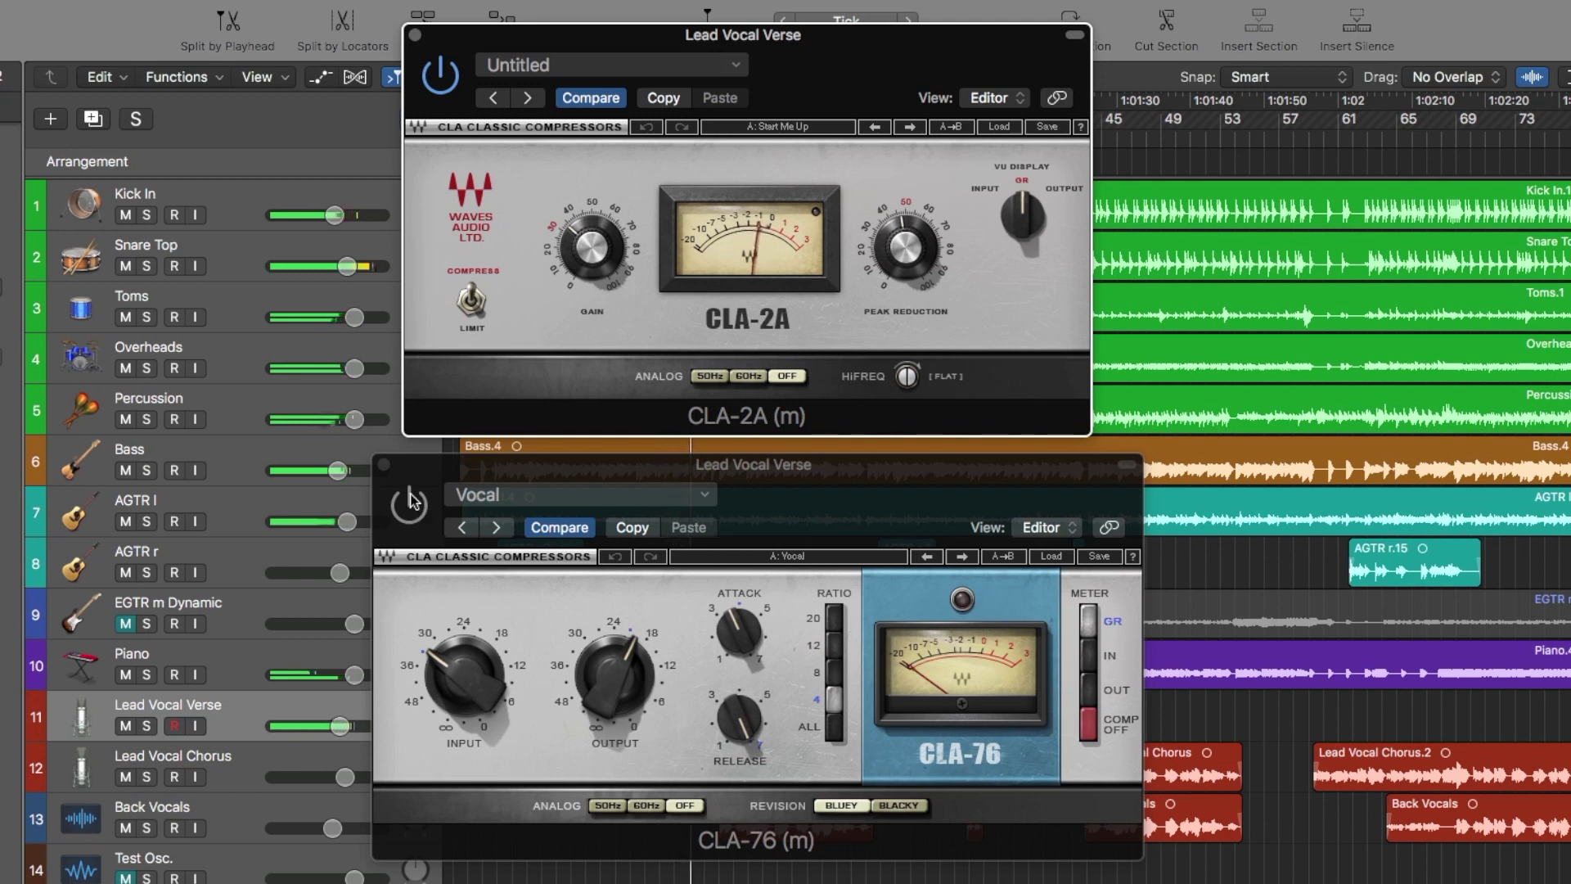
{"action": "left_click", "coordinate": [410, 532]}
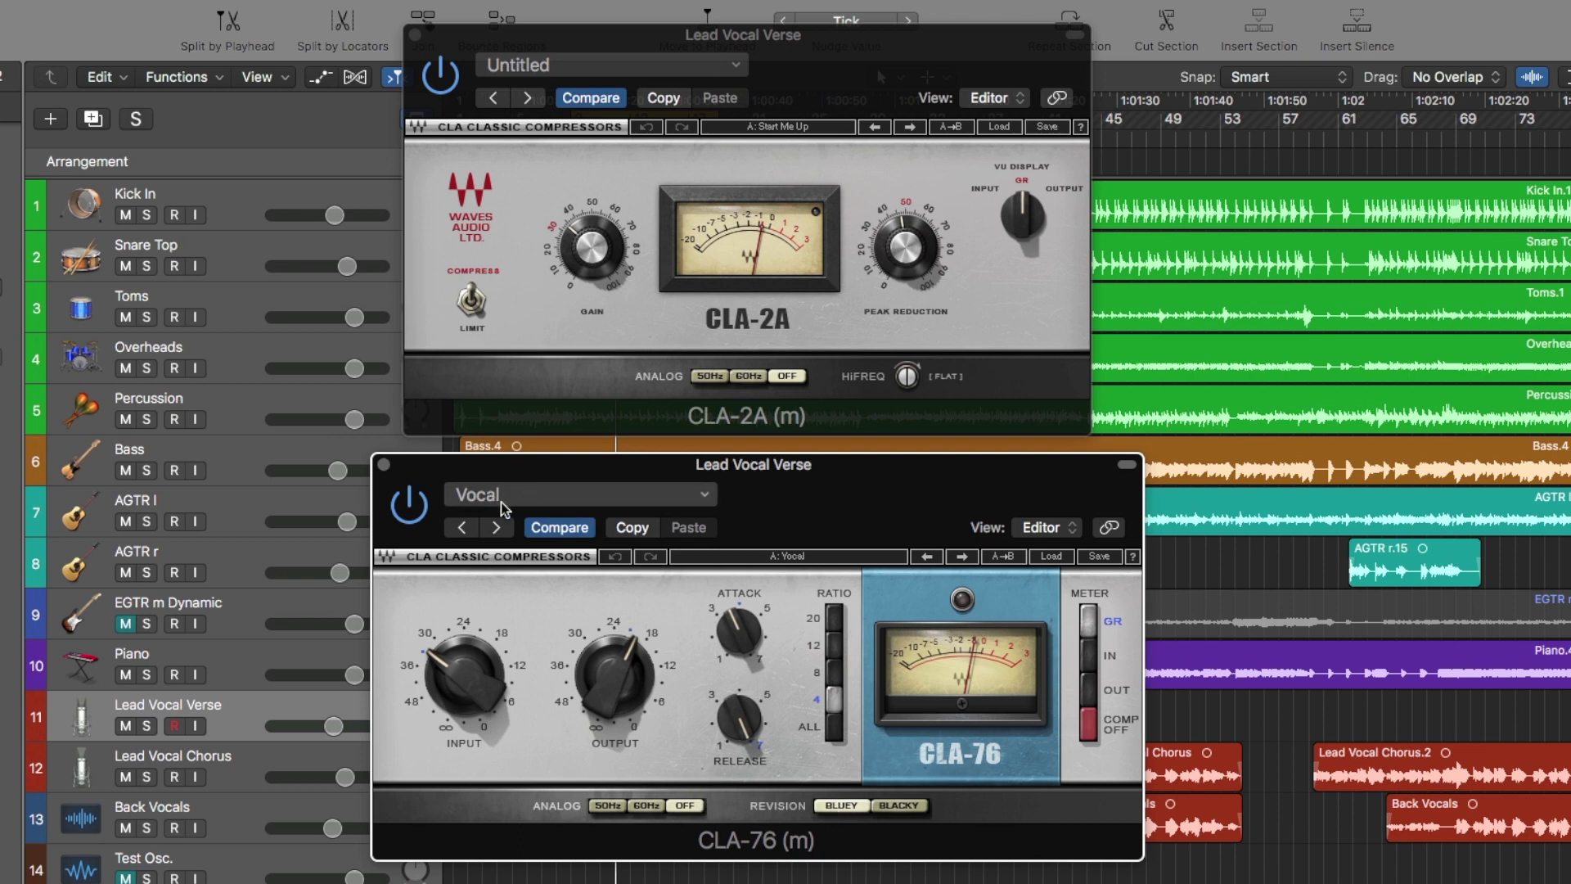
View the CLA-76 preset list without choosing another preset, audition the compressed verse vocal and close both compressors.
{"action": "left_click", "coordinate": [635, 498]}
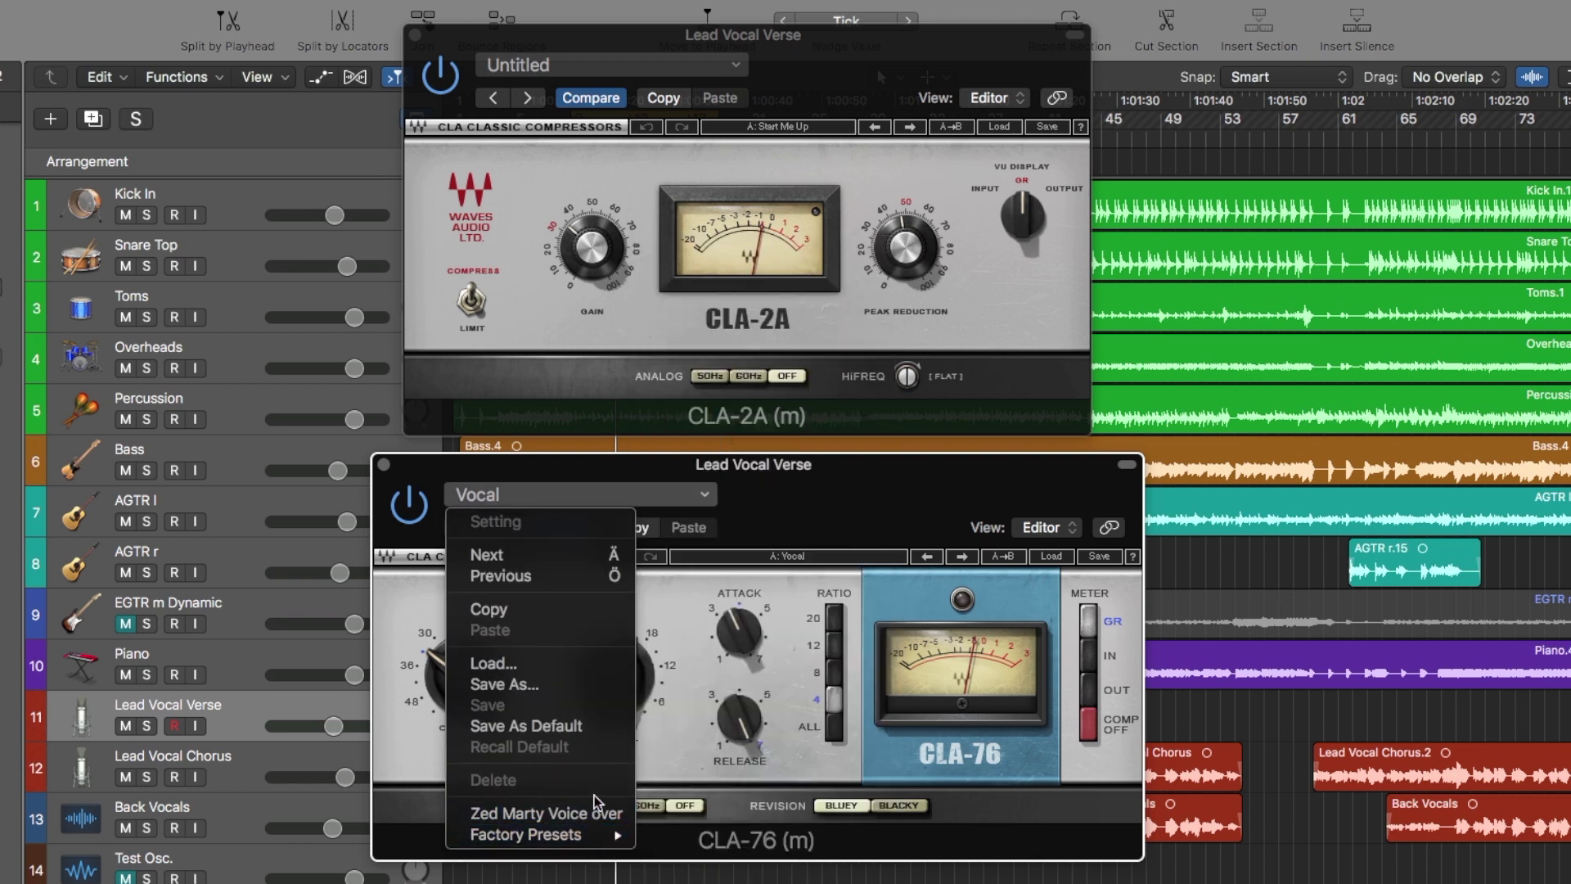
{"action": "left_click", "coordinate": [519, 471]}
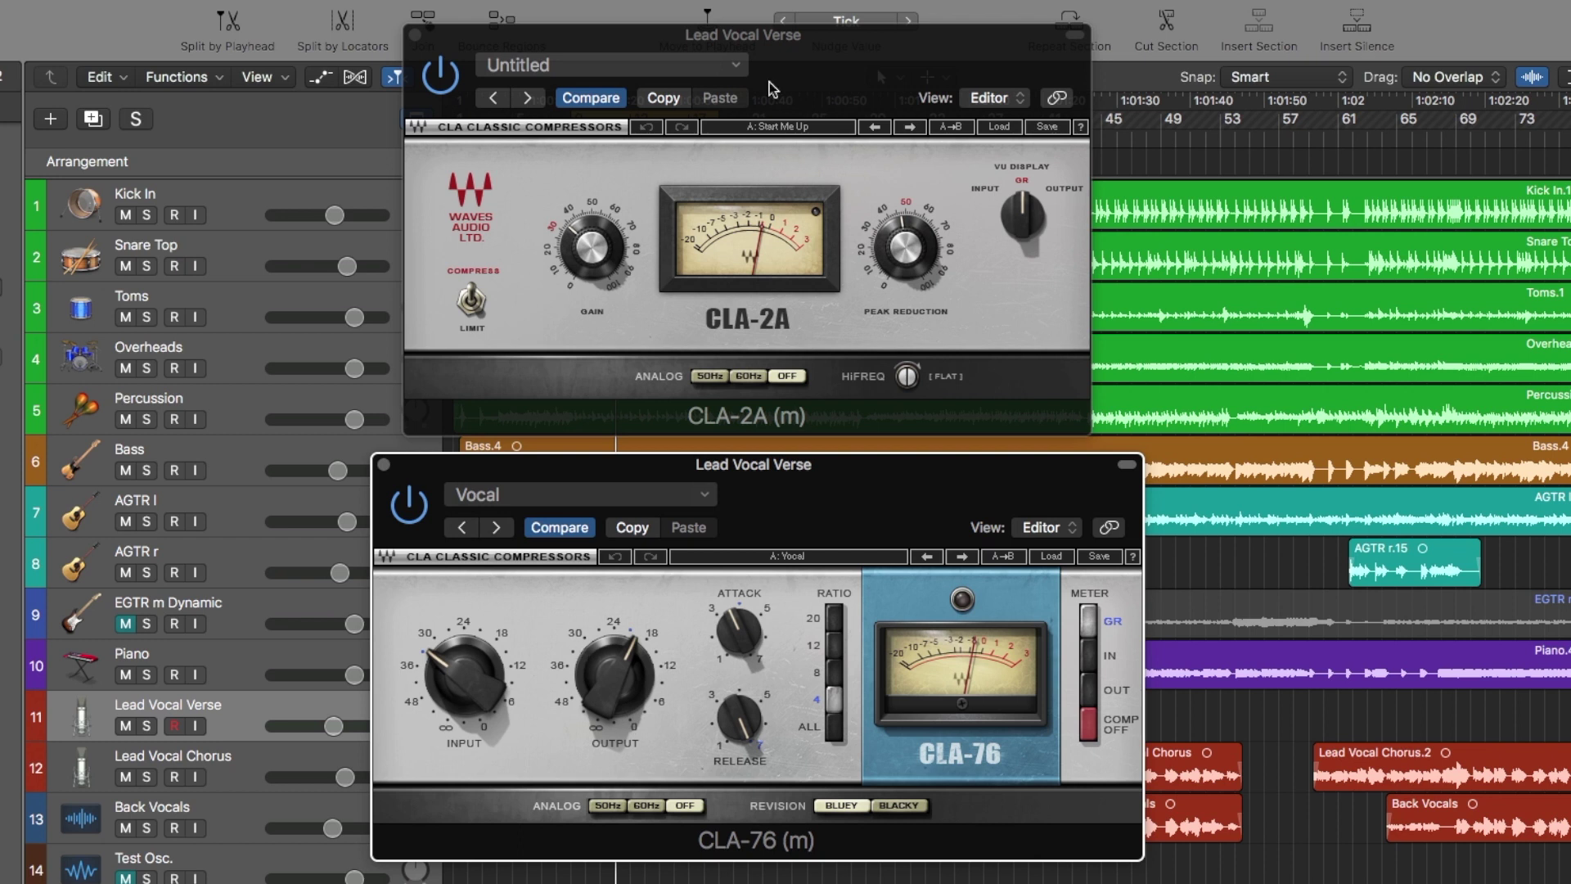
{"action": "key", "text": "space"}
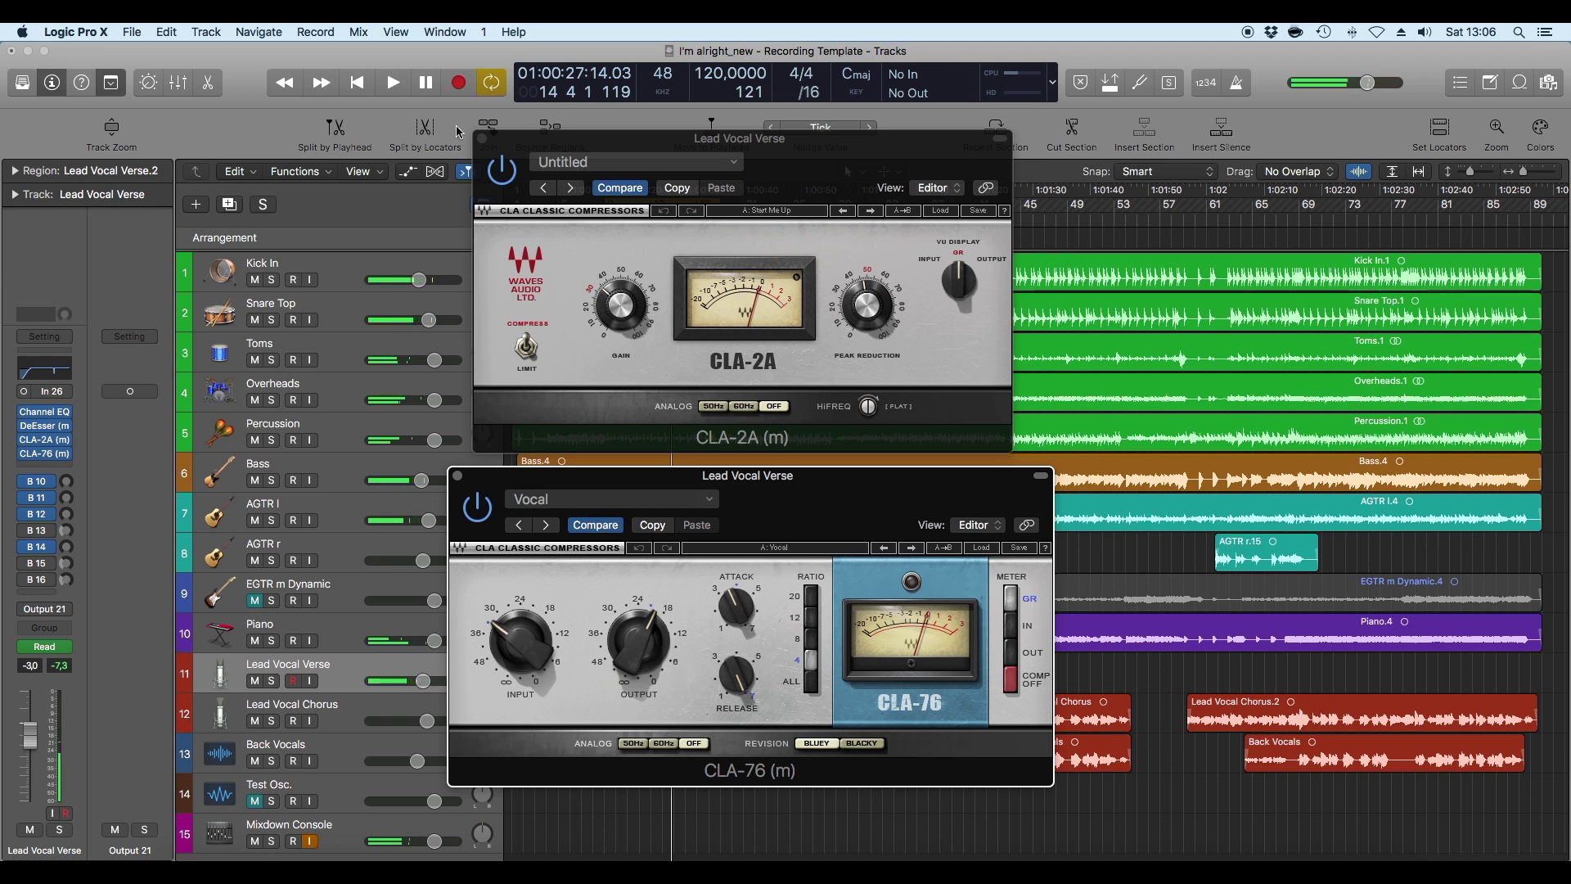
{"action": "left_click", "coordinate": [482, 141]}
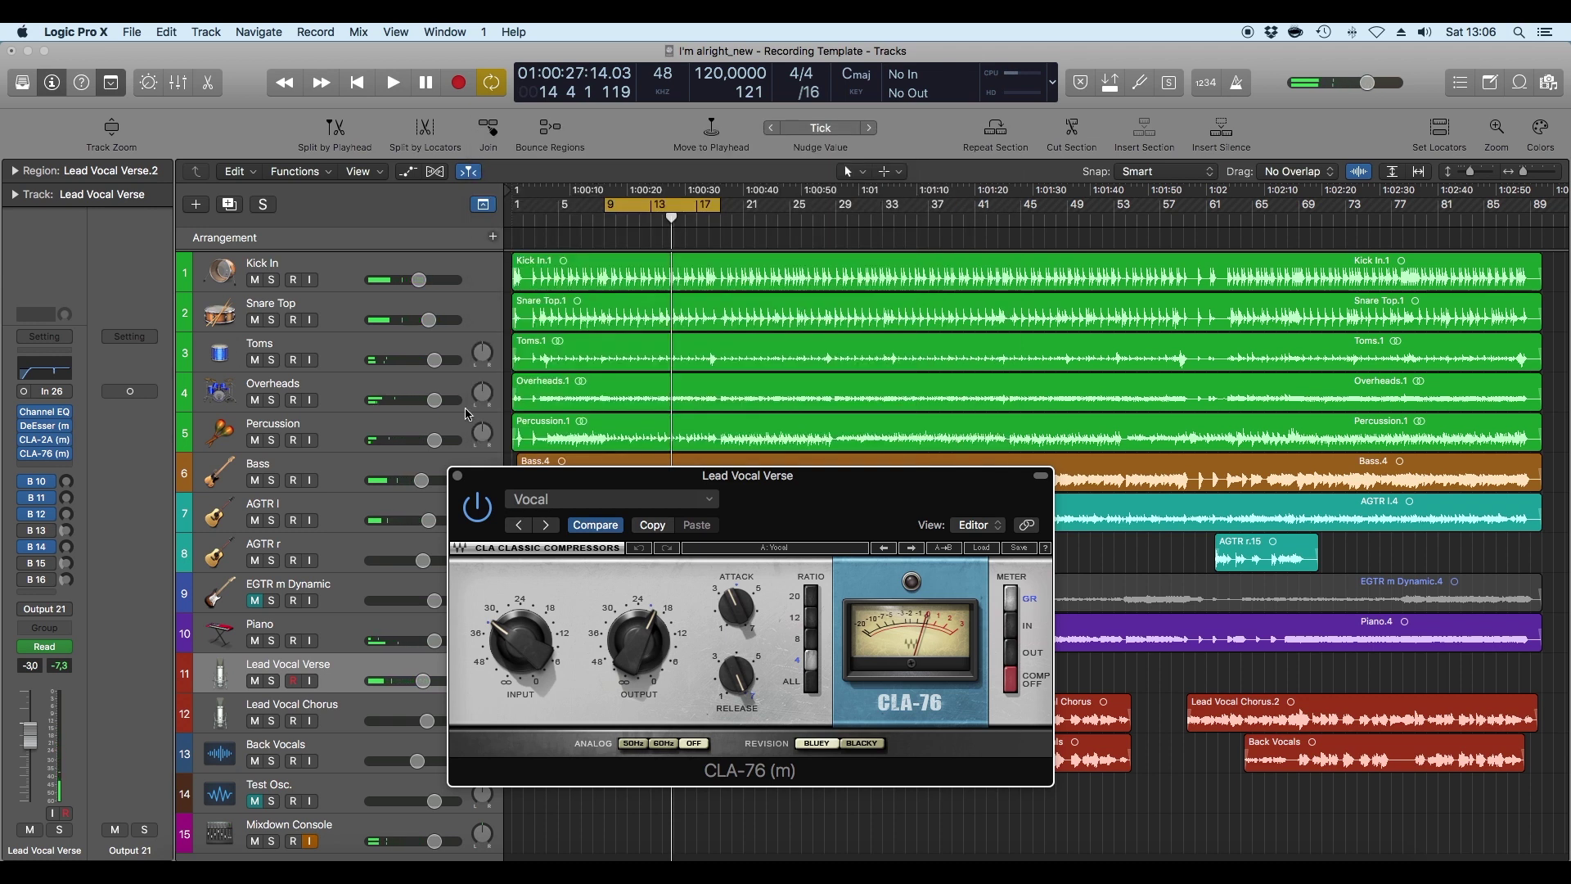
{"action": "left_click", "coordinate": [459, 476]}
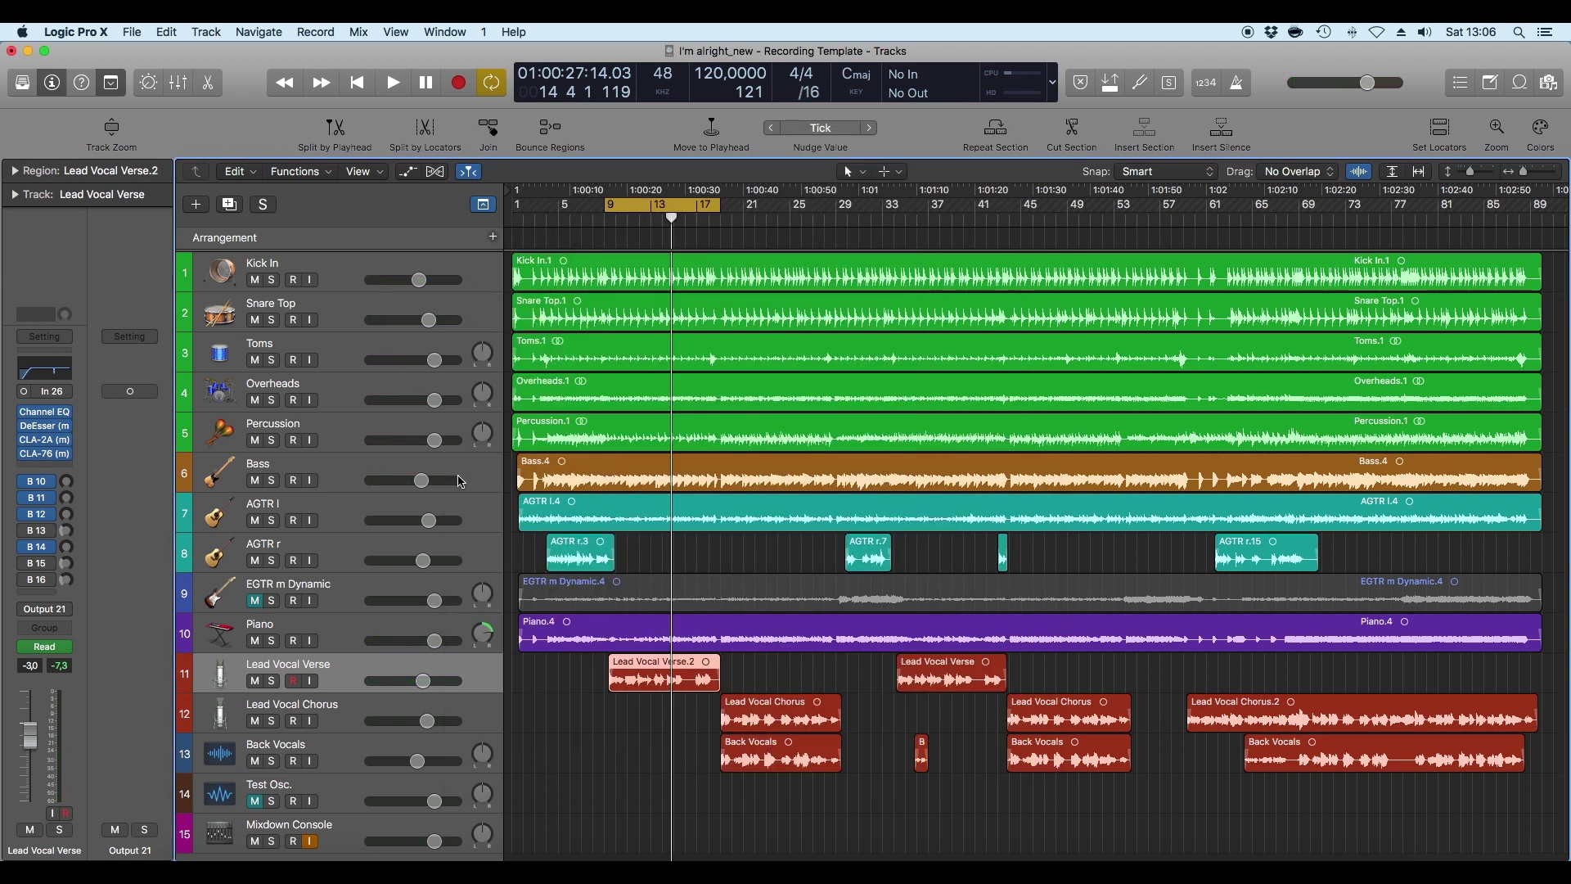
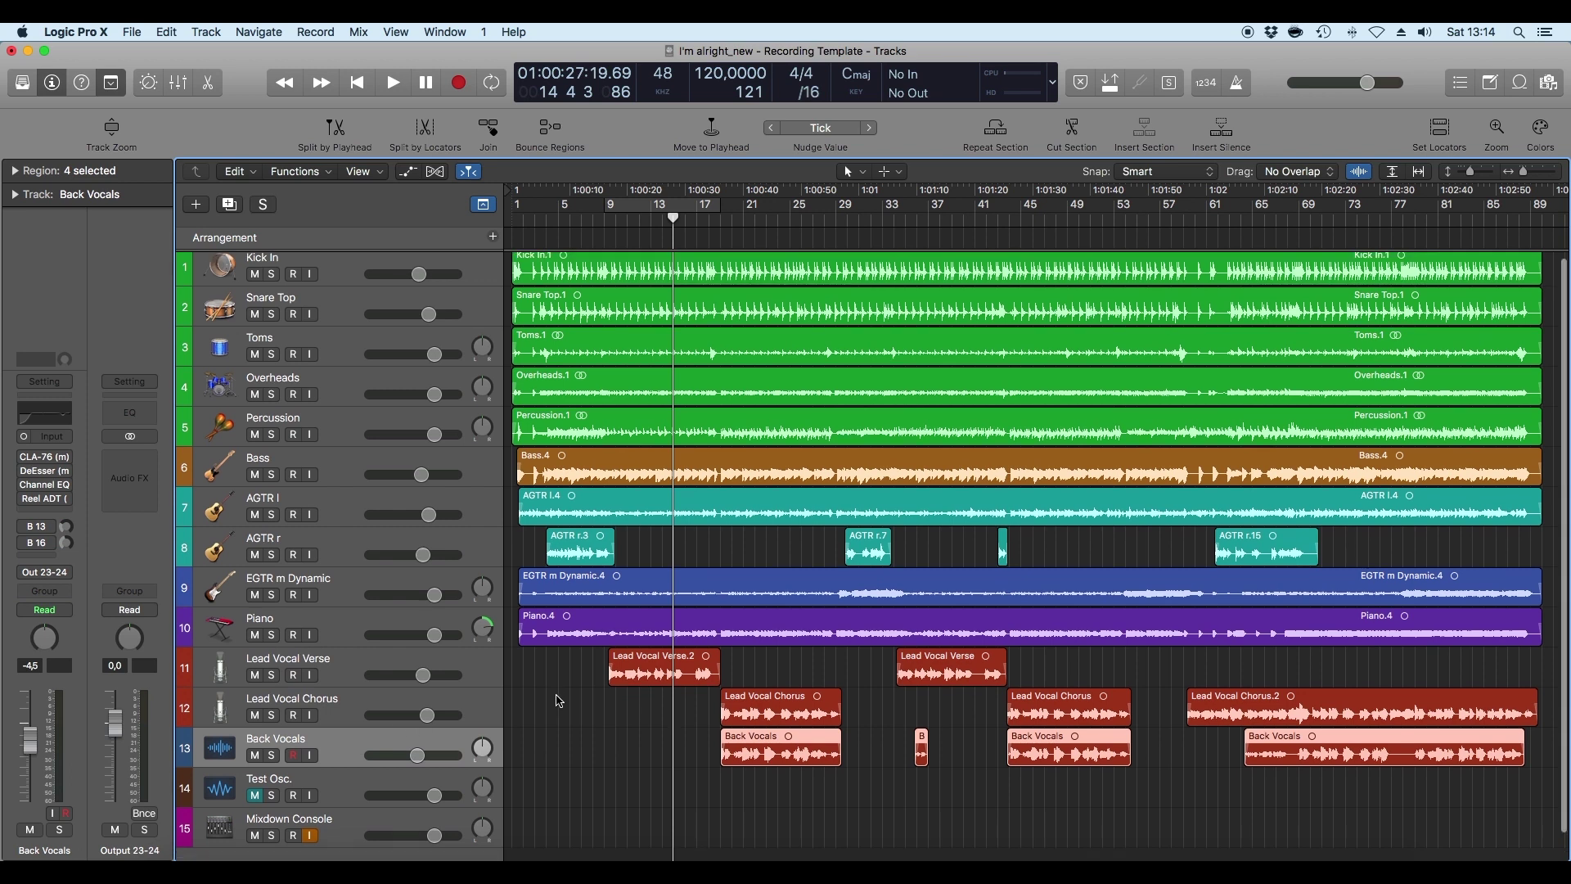
Set the cycle range over the first Lead Vocal Chorus region, starting at bar 19, and audition that section.
{"action": "left_click", "coordinate": [720, 219]}
{"action": "left_click_drag", "start_coordinate": [721, 209], "coordinate": [843, 205]}
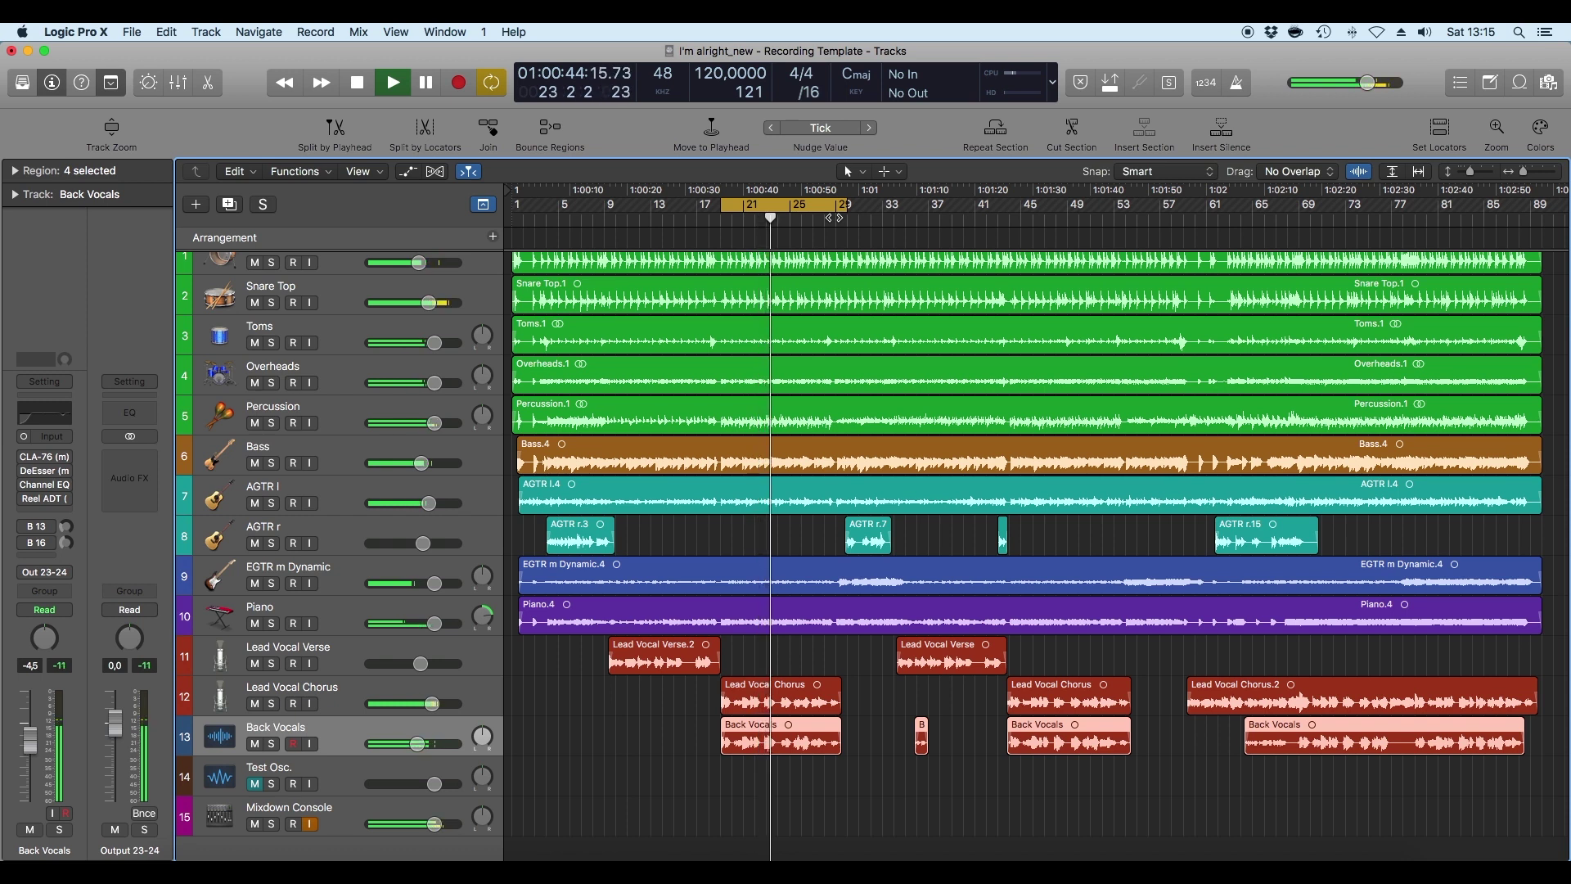
{"action": "key", "text": "space"}
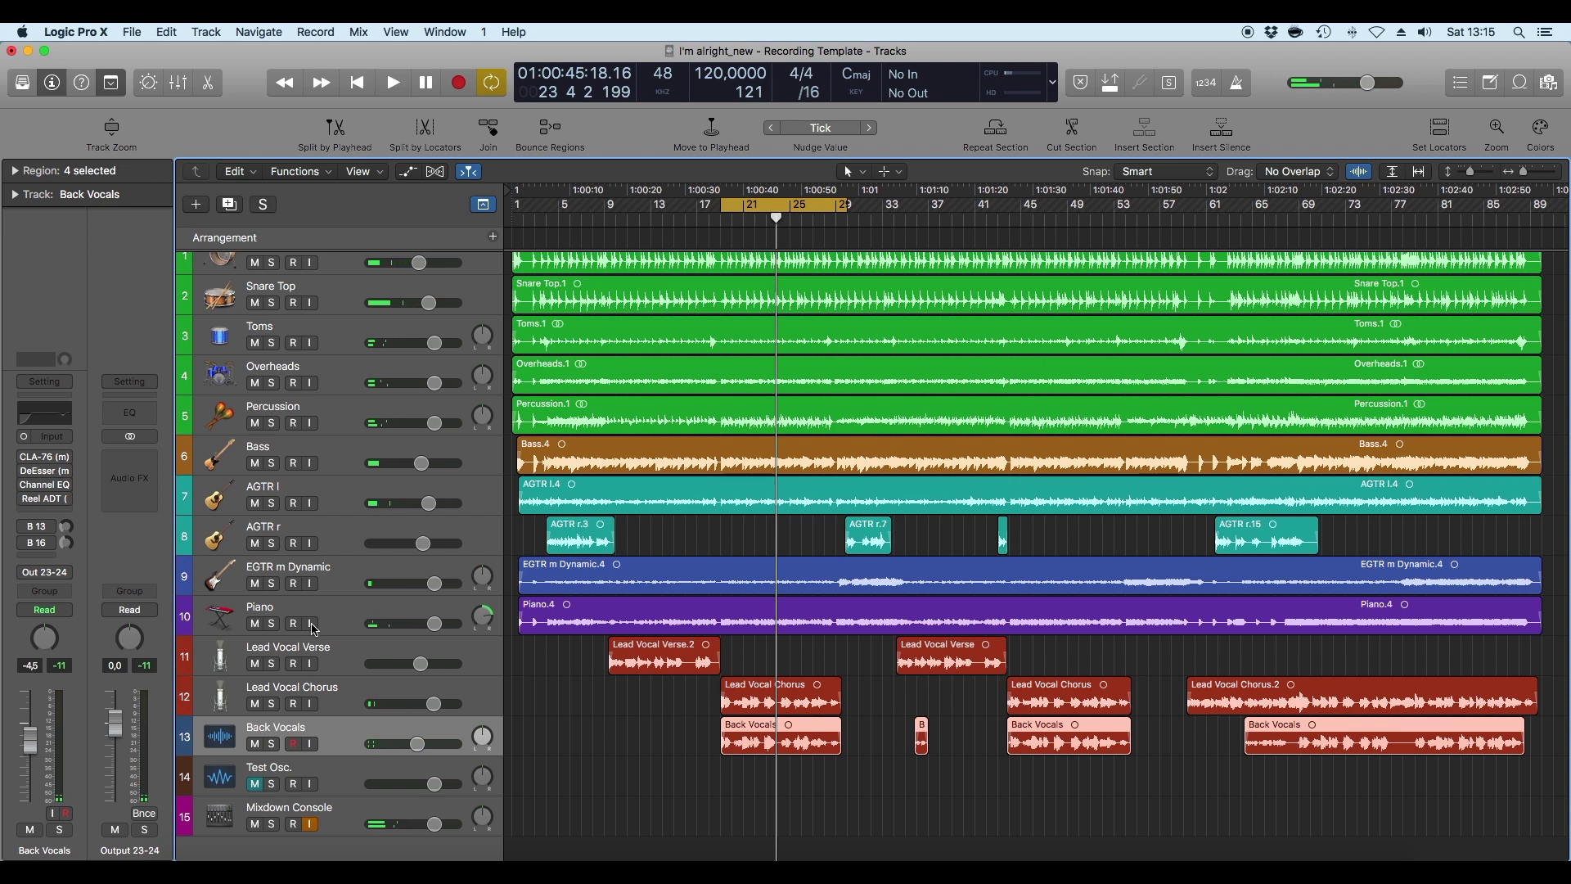
Switch on the CLA-76 compressor on the Back Vocals track, audition it over the cycled chorus and close it.
{"action": "left_click", "coordinate": [45, 458]}
{"action": "left_click_drag", "start_coordinate": [257, 99], "coordinate": [1045, 261]}
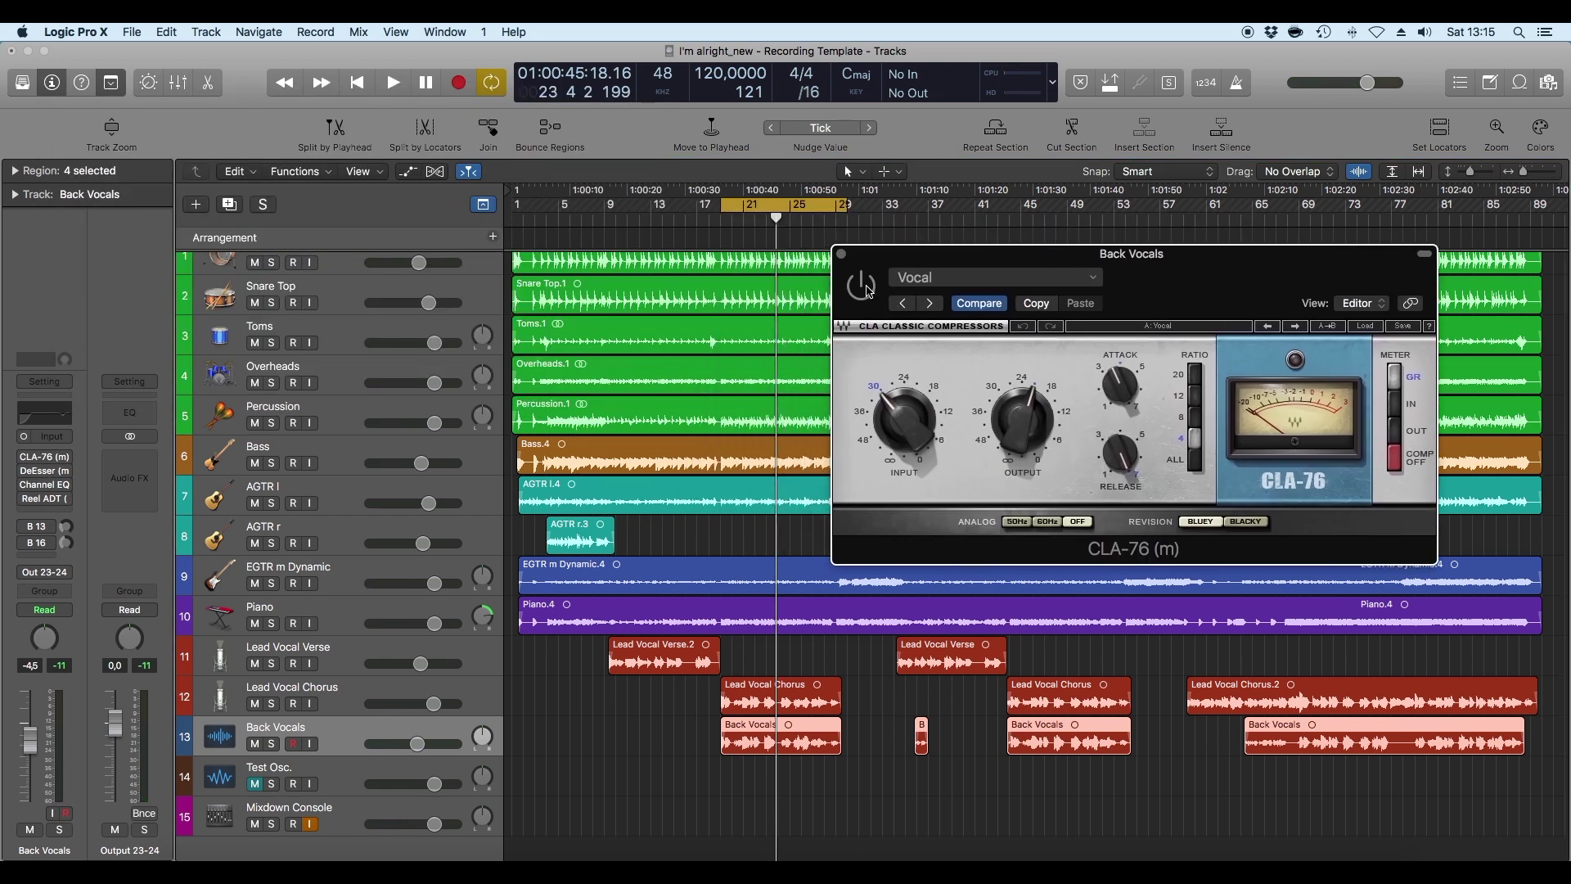
{"action": "key", "text": "space"}
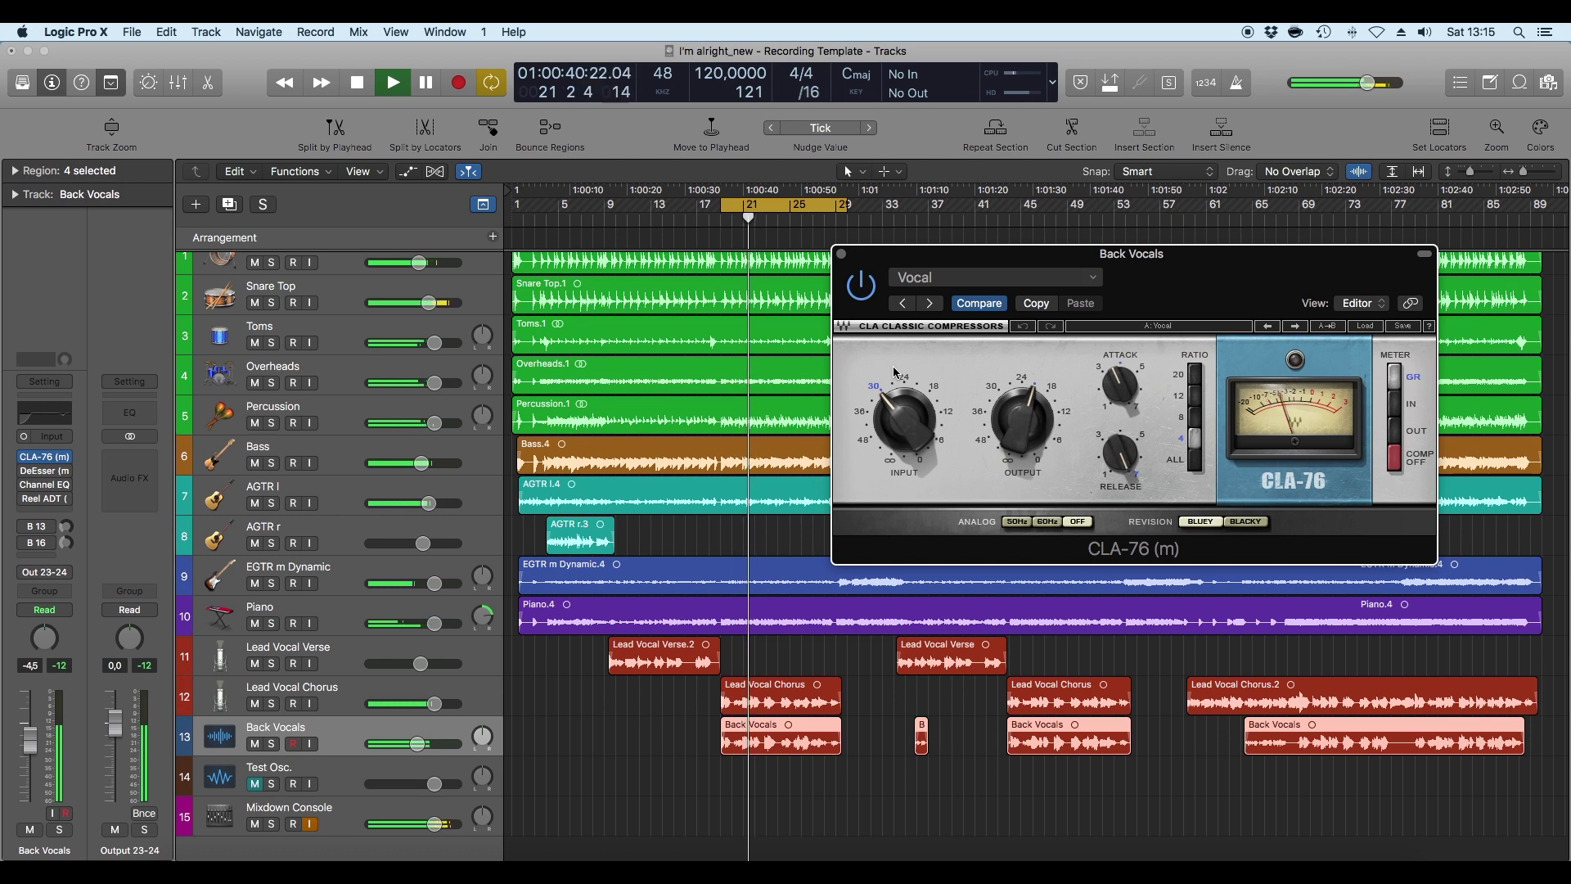
{"action": "key", "text": "space"}
{"action": "left_click", "coordinate": [841, 254]}
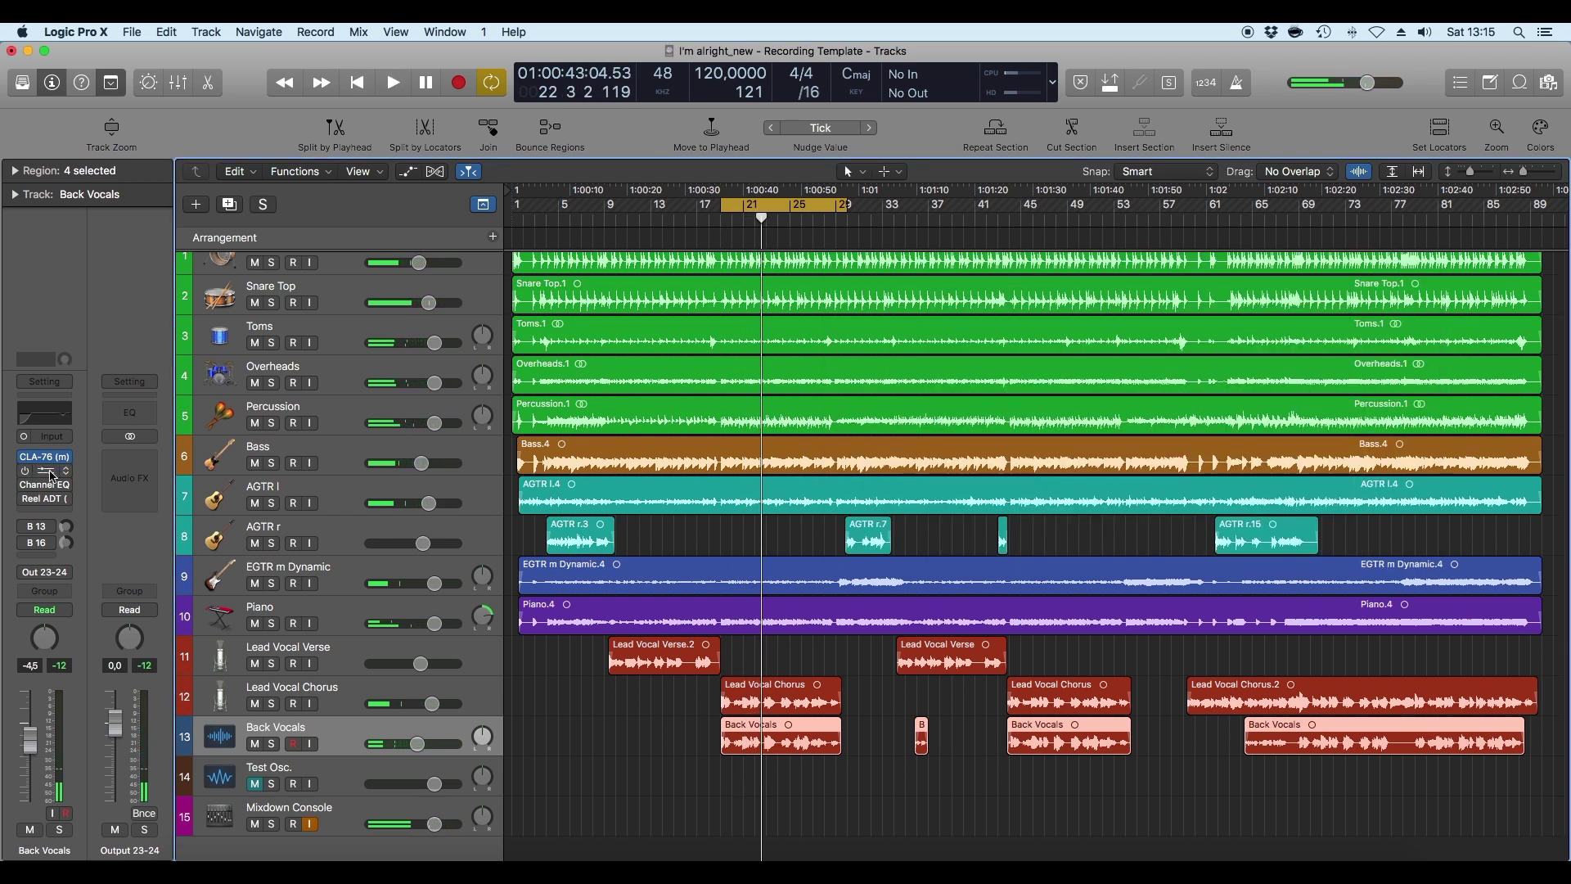
Open the DeEsser on the Back Vocals track, switch it on, audition it over the cycled chorus and close it.
{"action": "left_click", "coordinate": [50, 472]}
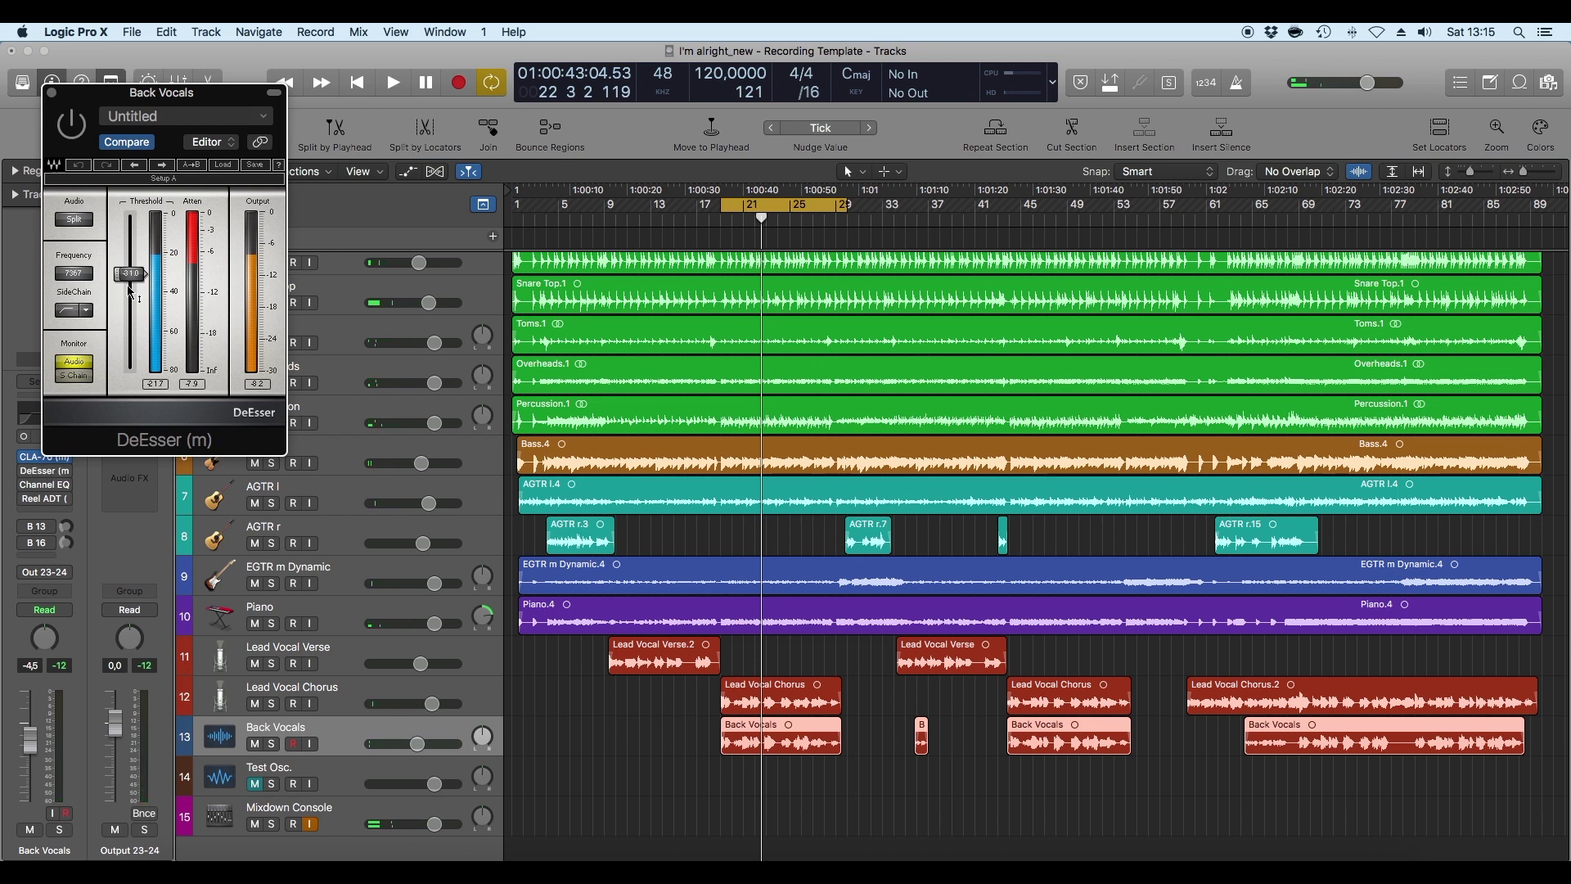
{"action": "key", "text": "space"}
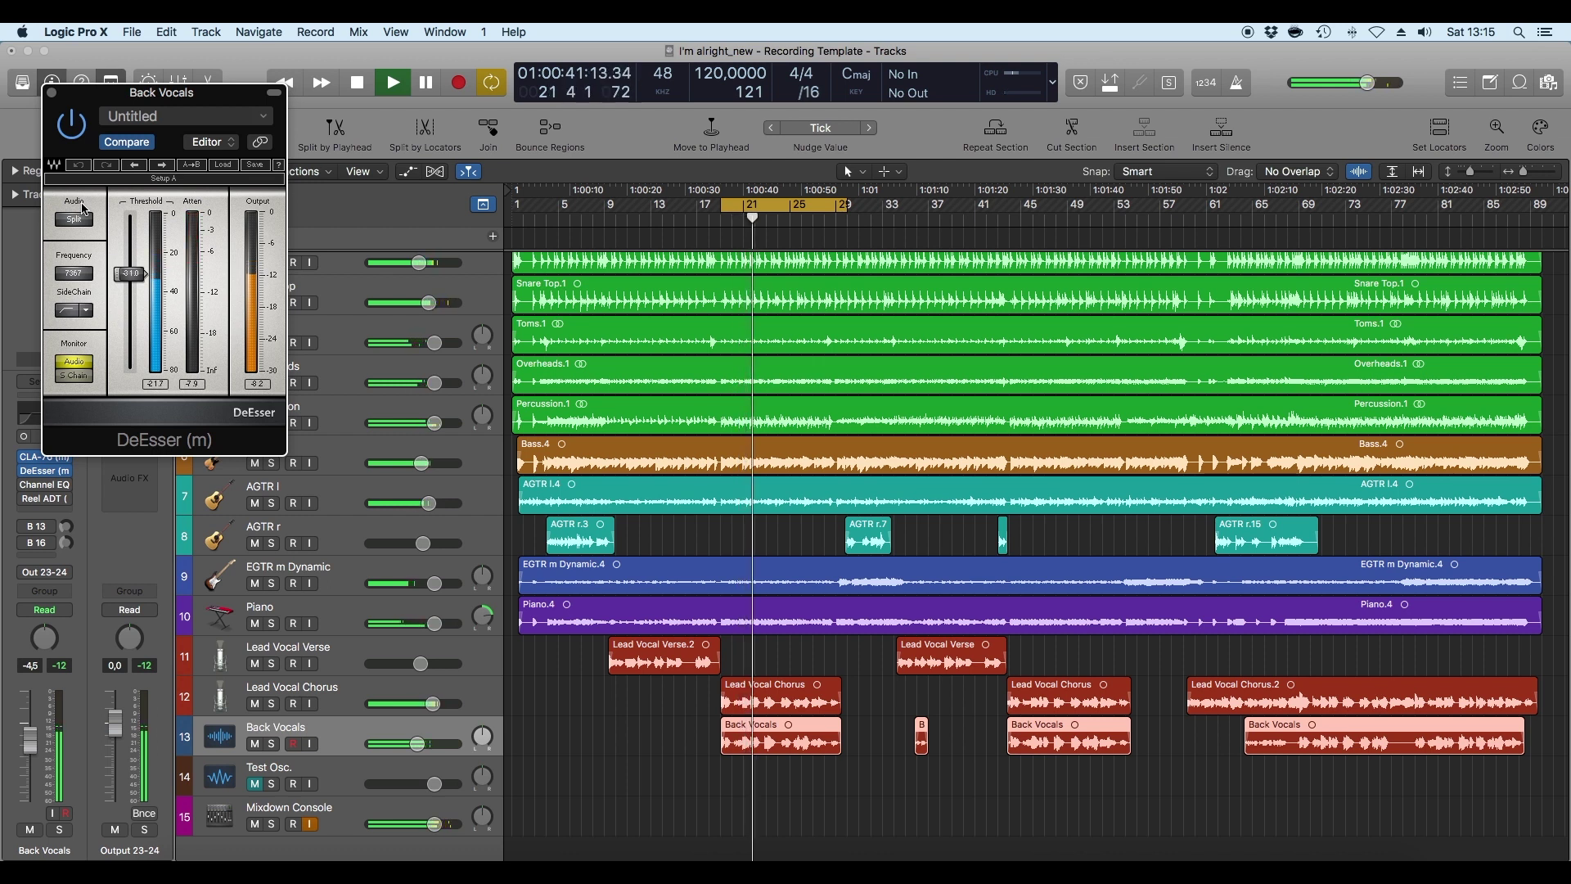
{"action": "key", "text": "space"}
{"action": "left_click", "coordinate": [52, 97]}
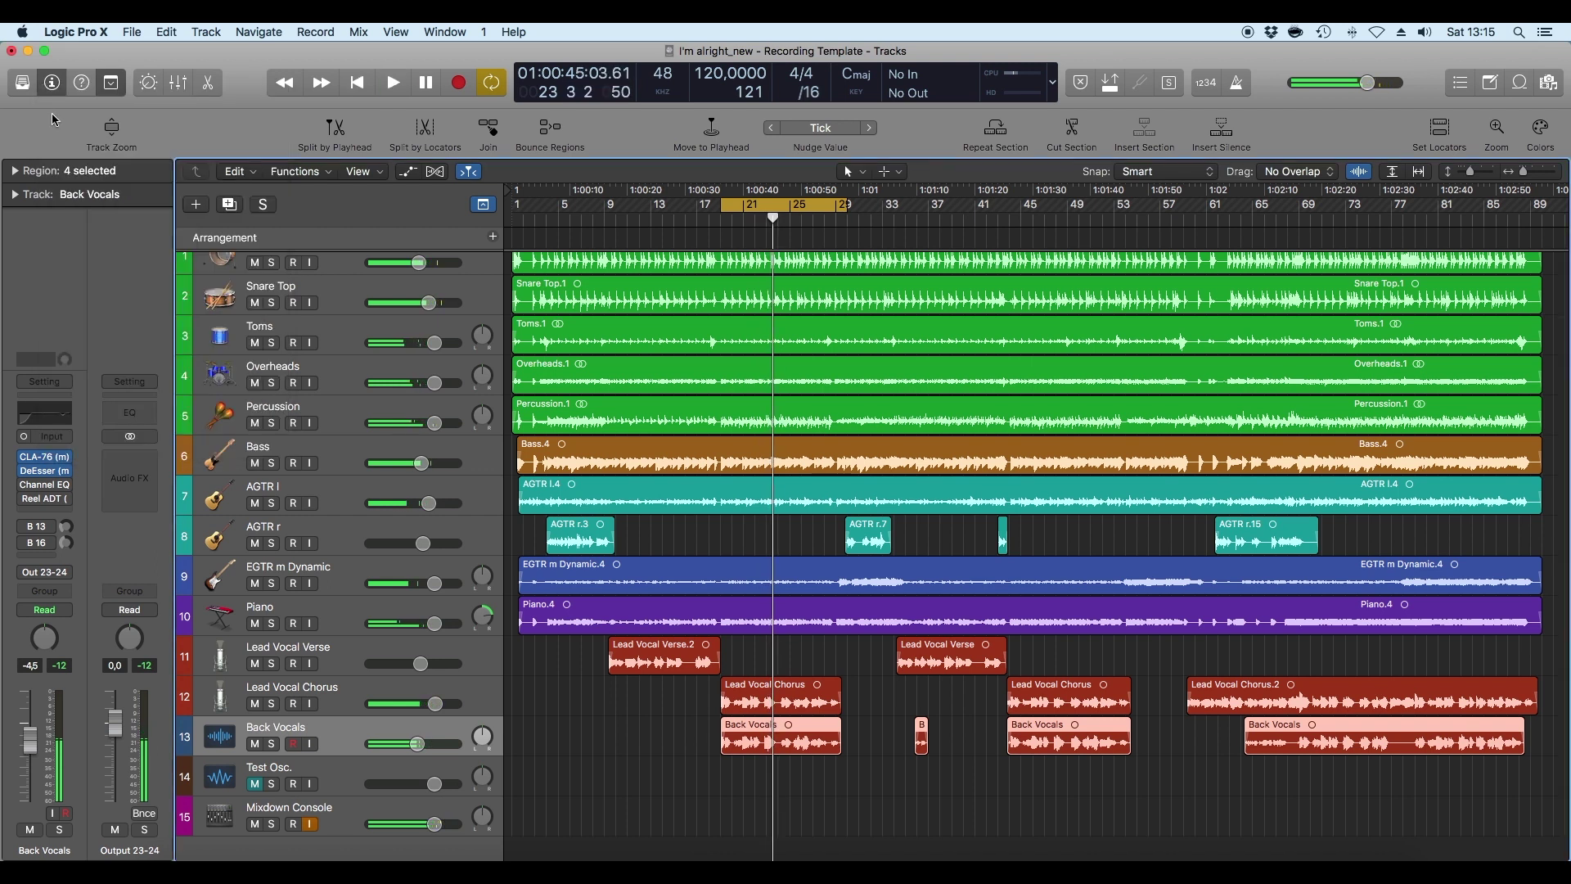
Switch on the Channel EQ on the Back Vocals track, compare the chorus with it engaged and bypassed, and close it switched on.
{"action": "left_click", "coordinate": [44, 487]}
{"action": "left_click_drag", "start_coordinate": [360, 99], "coordinate": [1079, 223]}
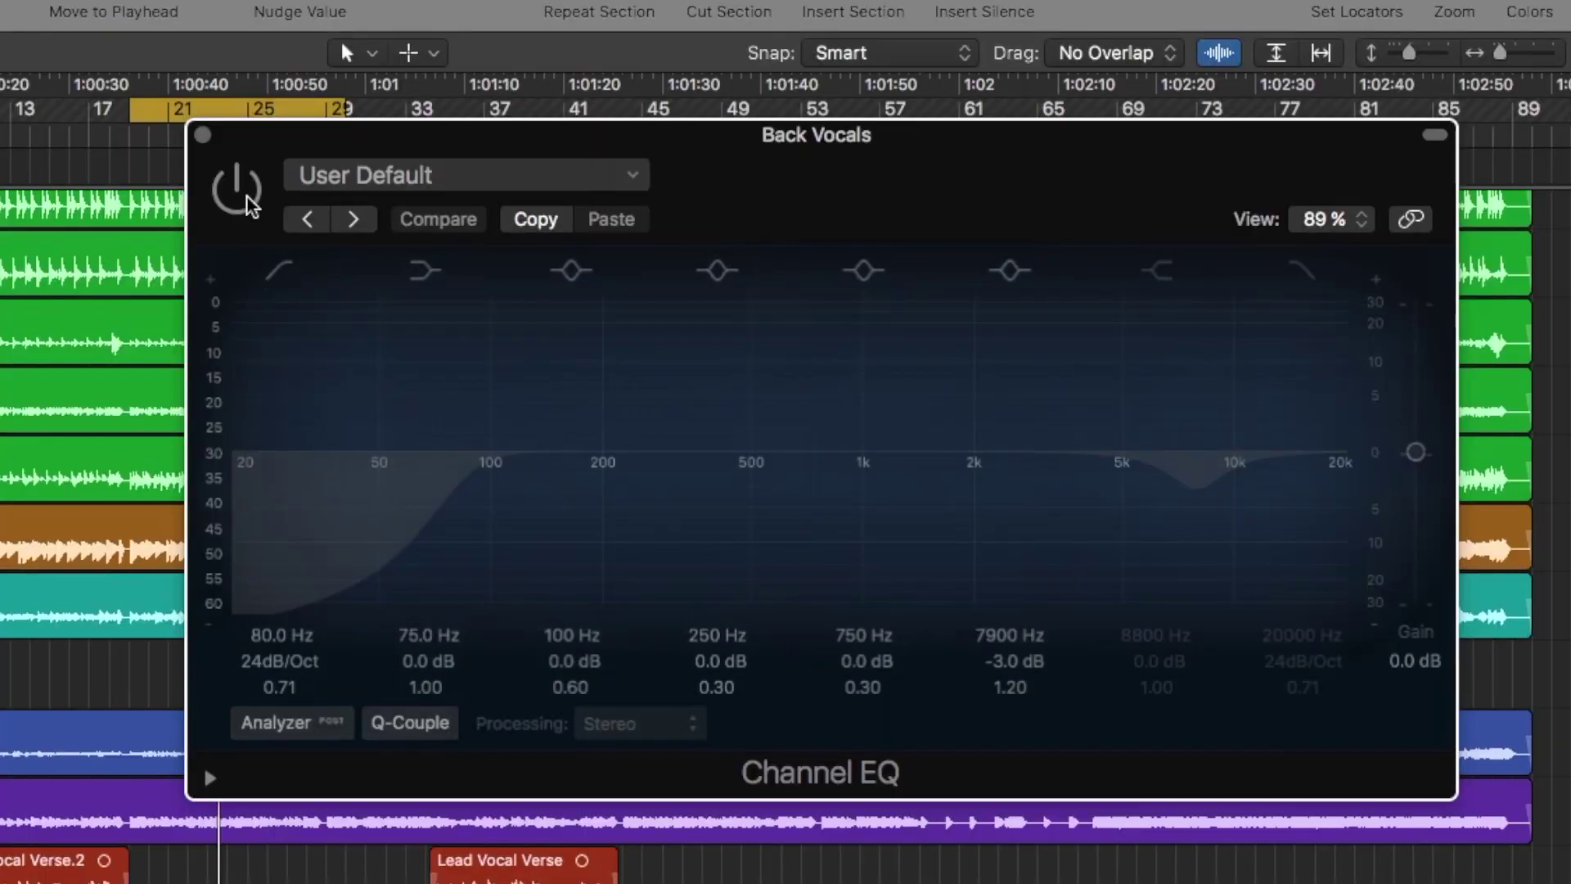
{"action": "left_click", "coordinate": [904, 409]}
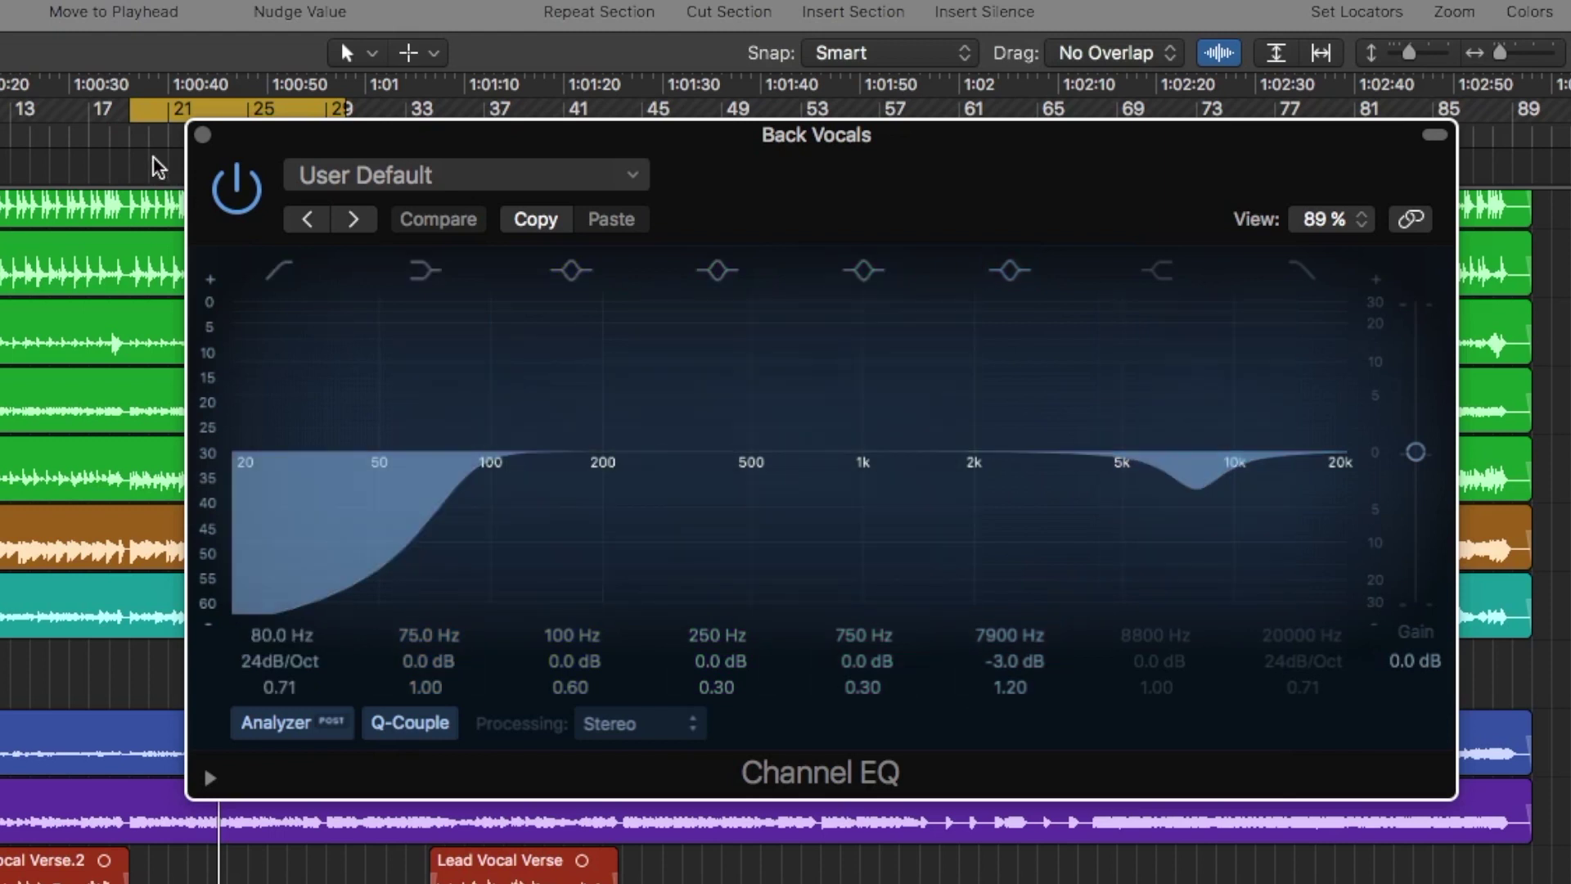
{"action": "left_click_drag", "start_coordinate": [155, 133], "coordinate": [129, 134]}
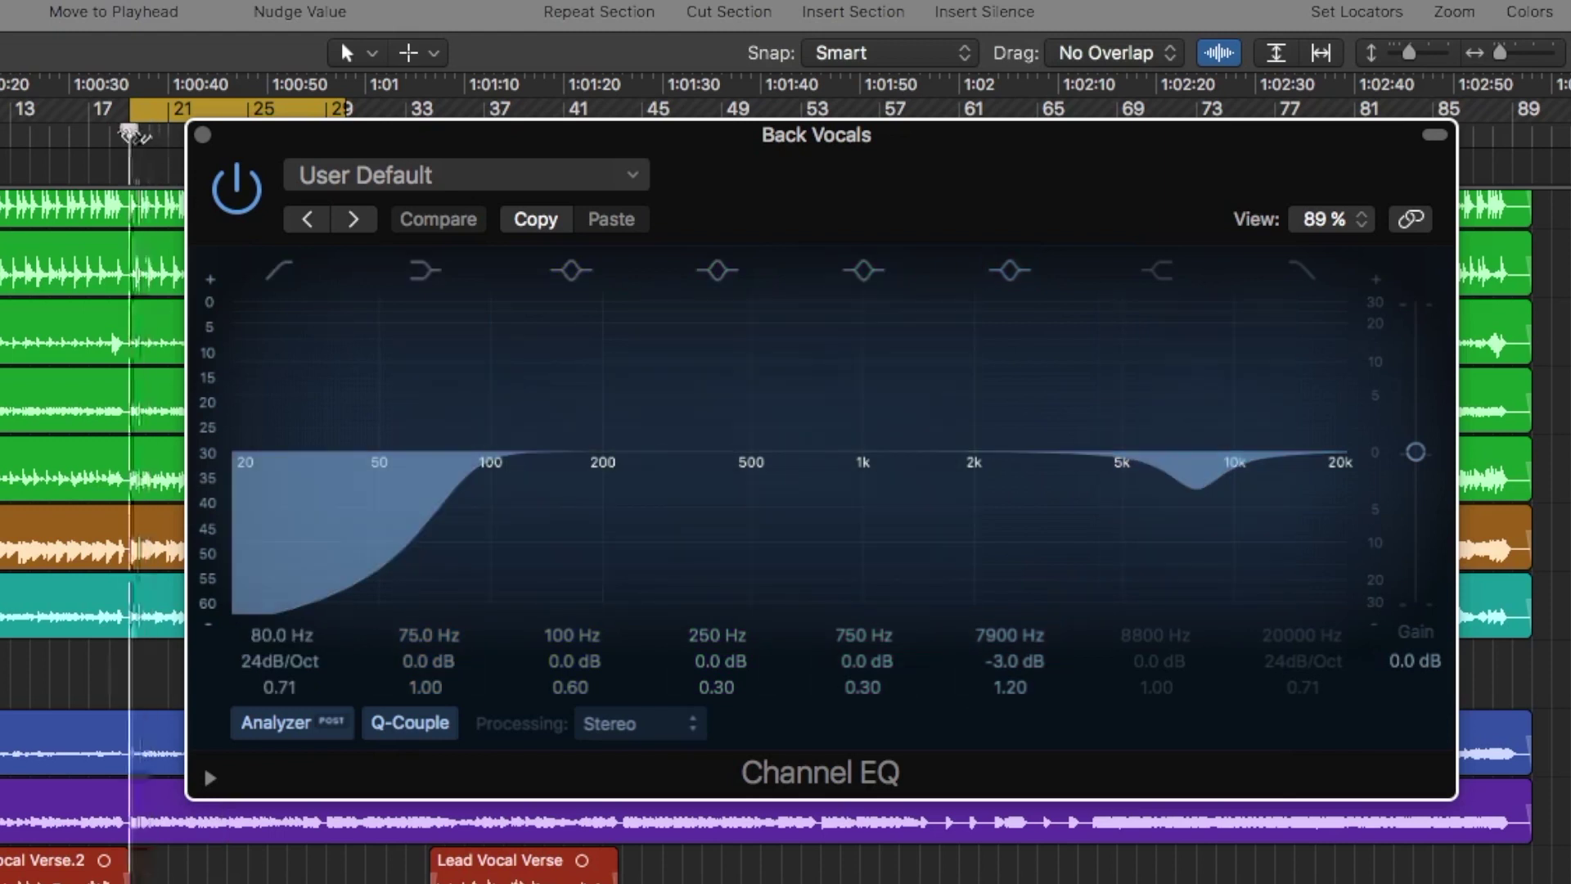
{"action": "key", "text": "space"}
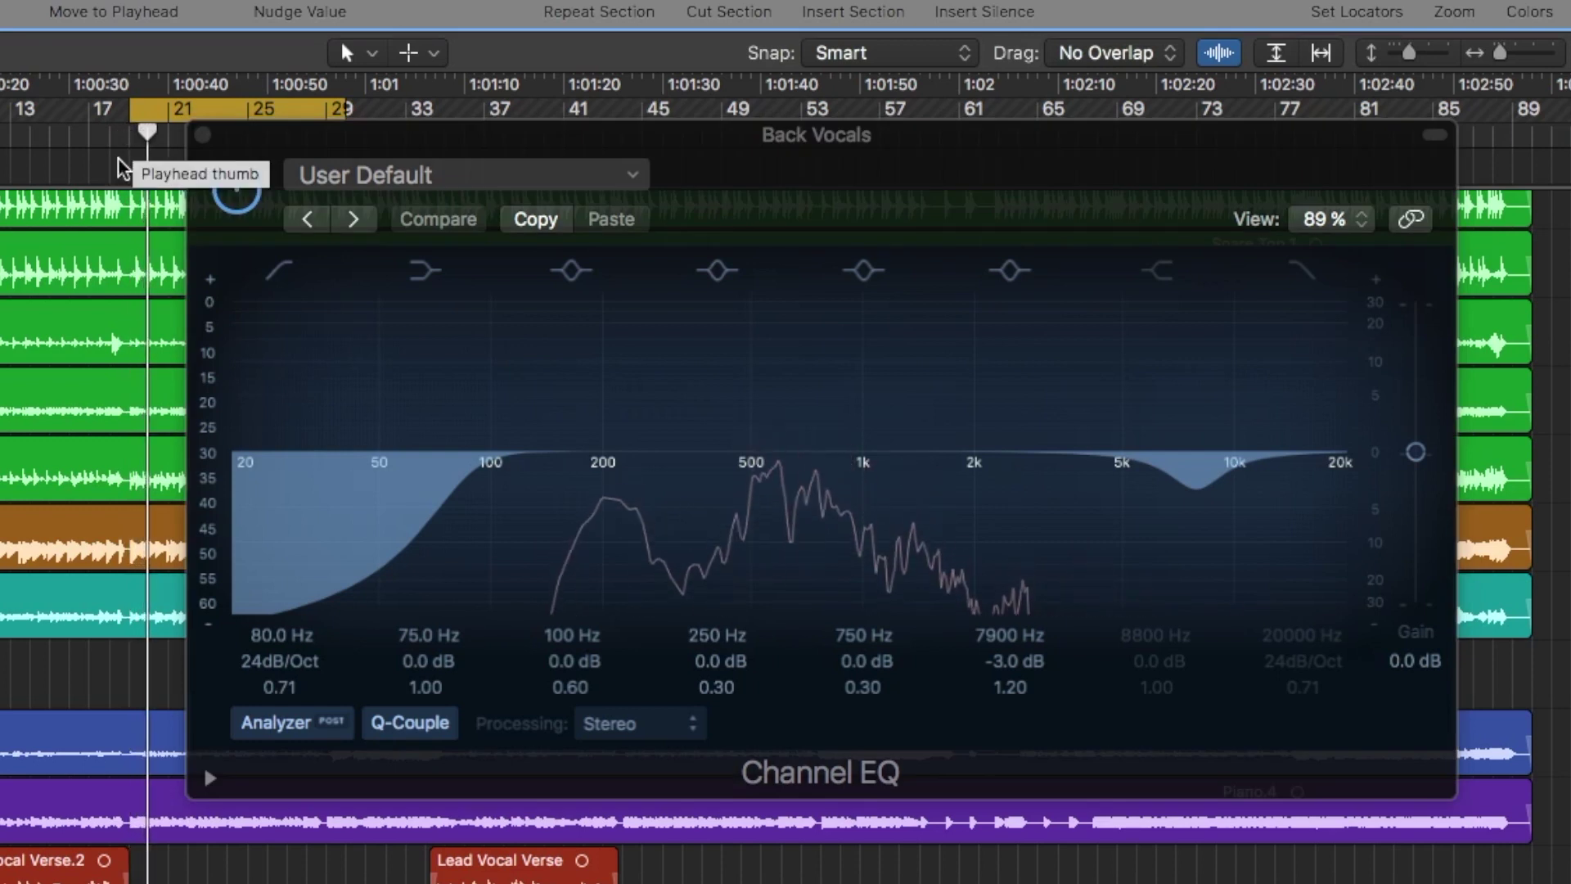
{"action": "left_click", "coordinate": [236, 190]}
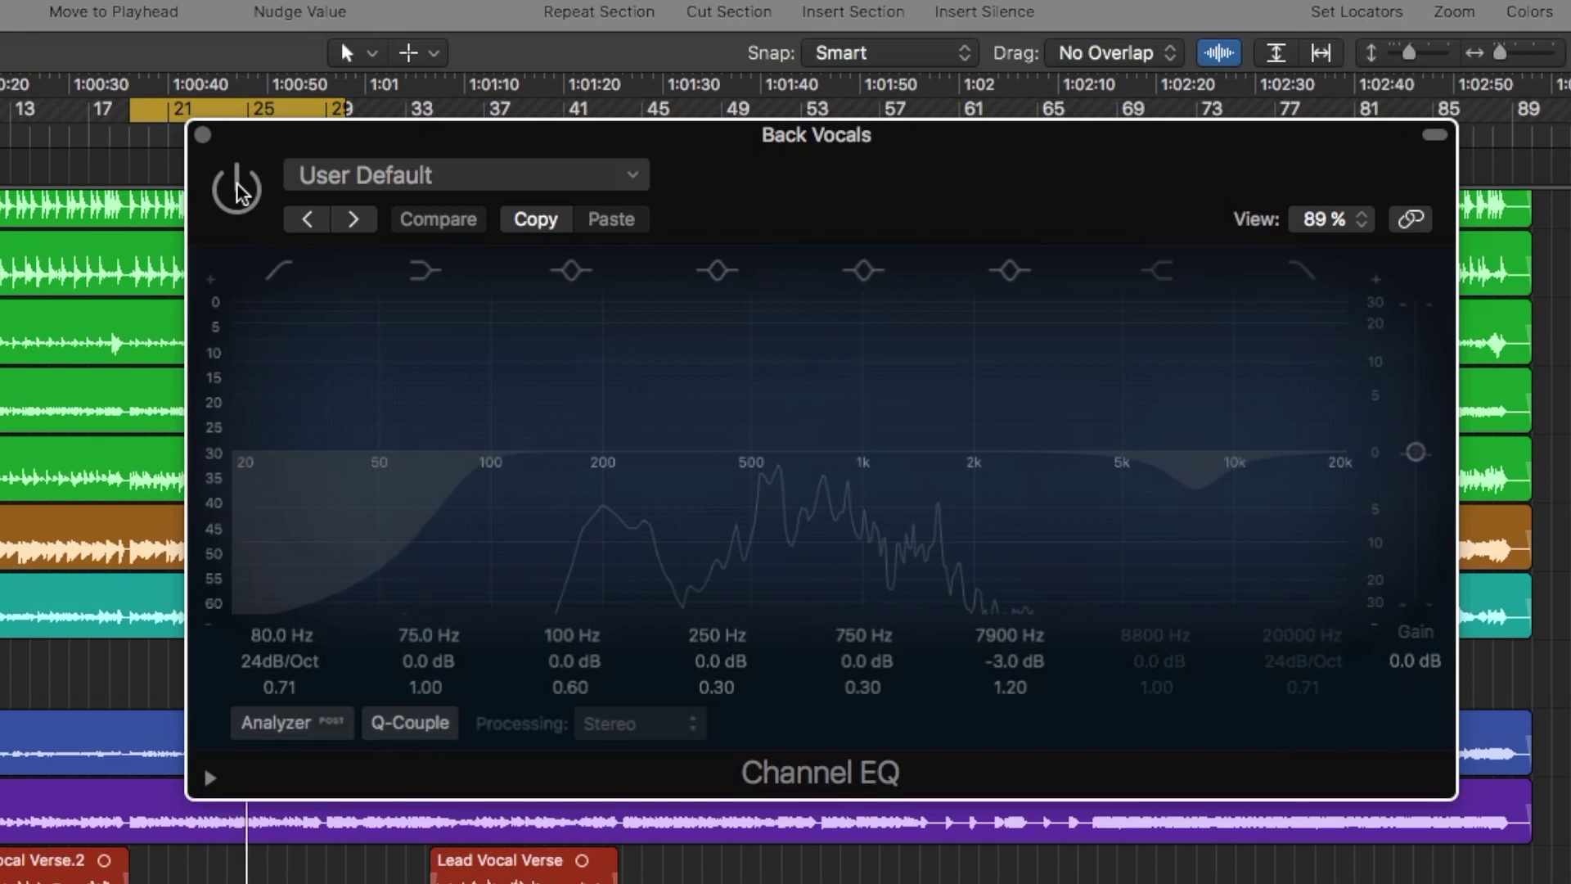
{"action": "left_click", "coordinate": [236, 190]}
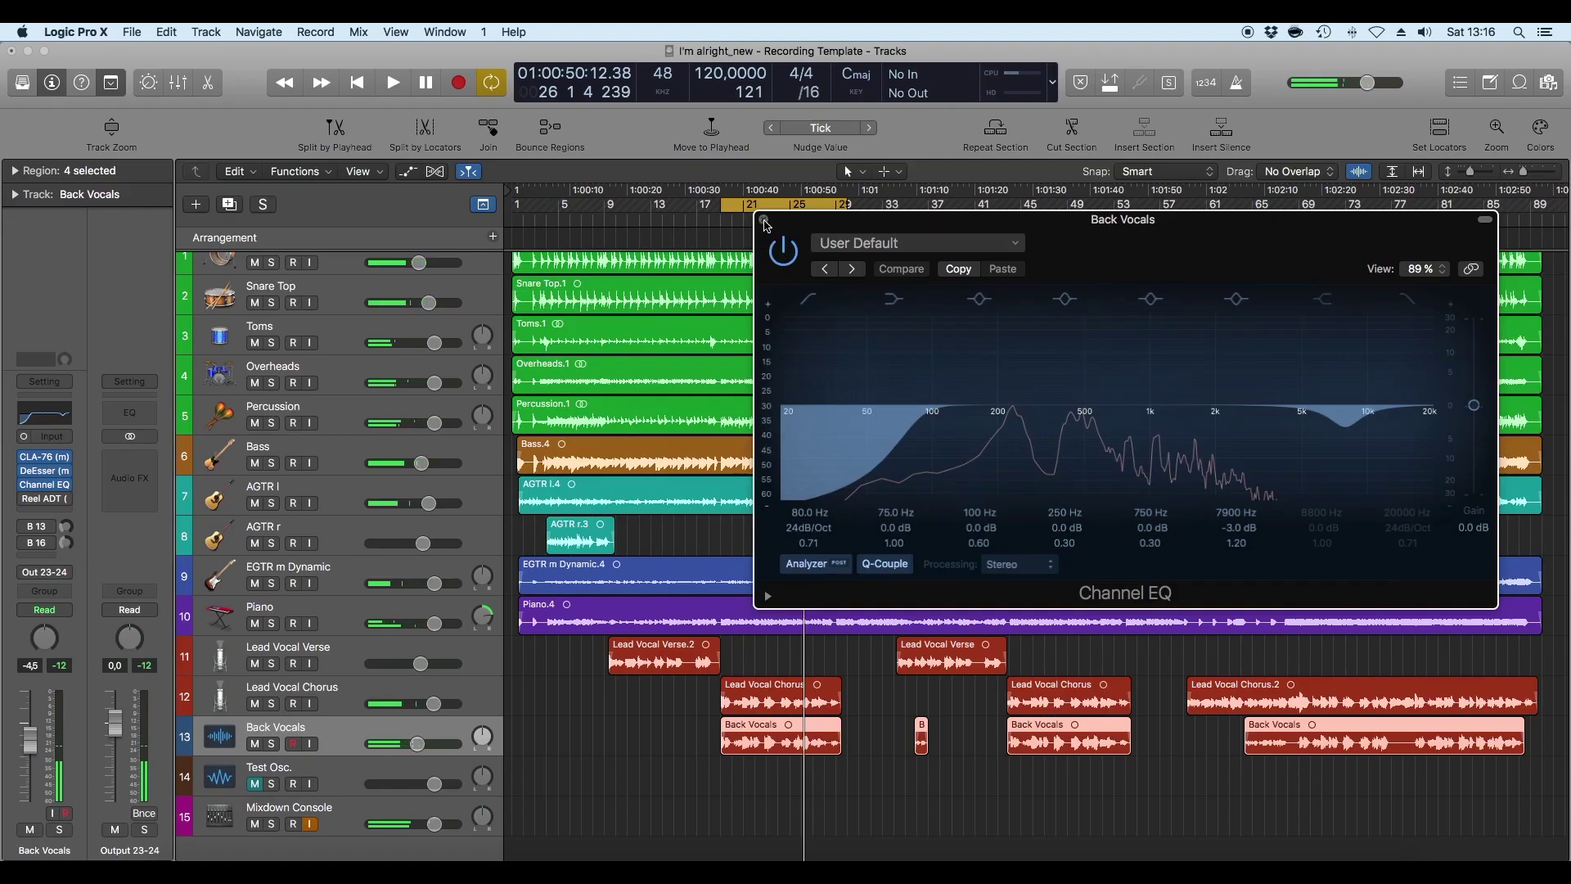
{"action": "left_click", "coordinate": [765, 221]}
Open the Reel ADT plug-in on the Back Vocals track, place it clear of the track list and select its LFO rate.
{"action": "mouse_move", "coordinate": [52, 505]}
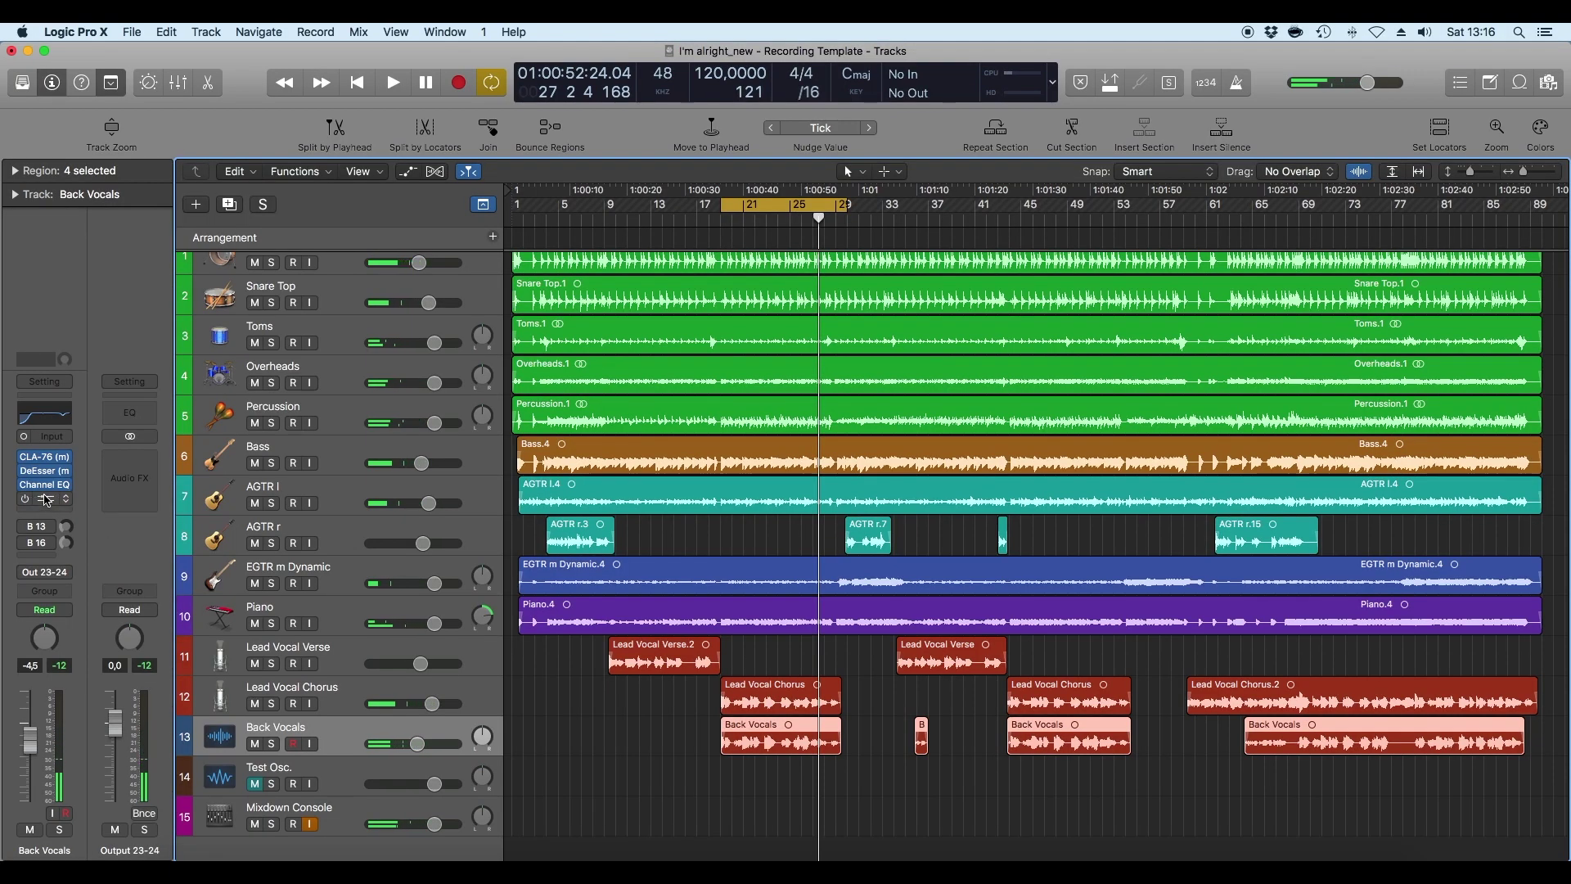
{"action": "left_click", "coordinate": [46, 500]}
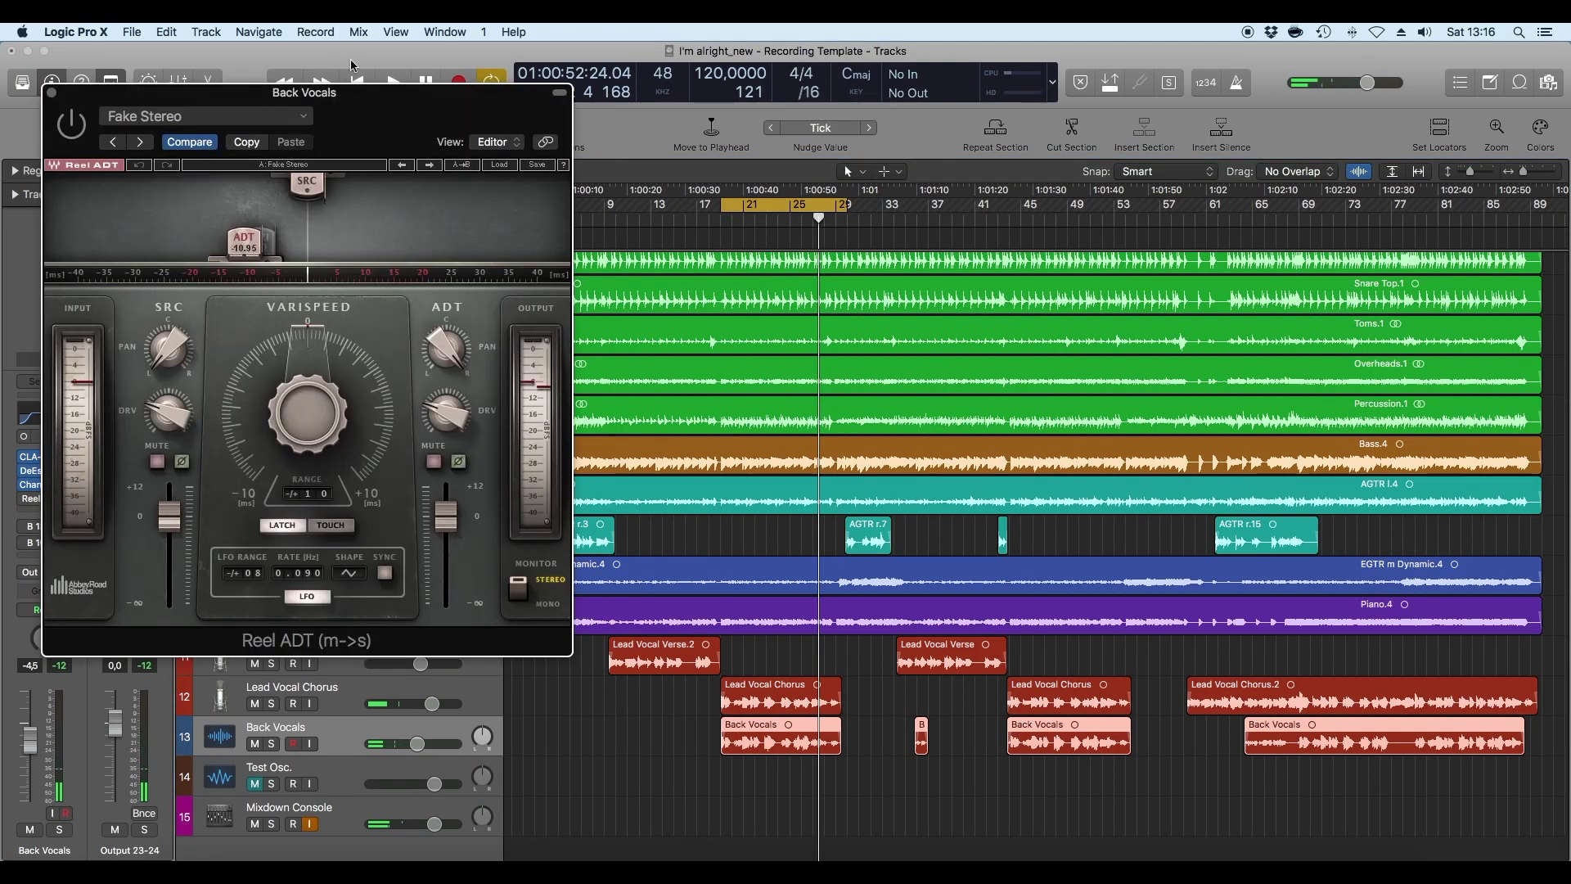
{"action": "left_click_drag", "start_coordinate": [303, 97], "coordinate": [1136, 235]}
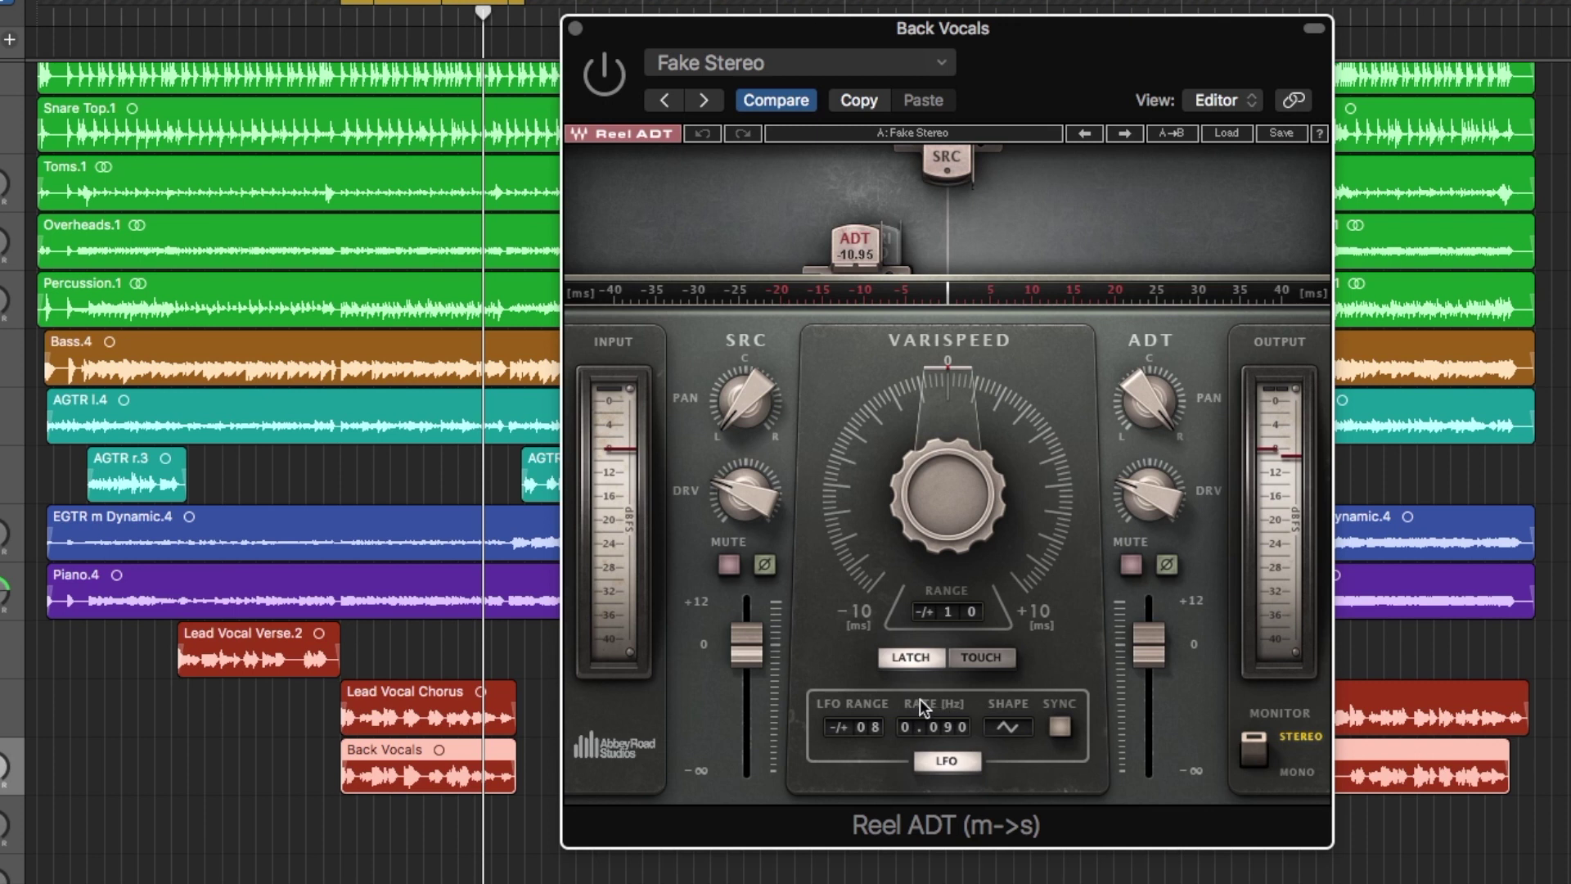
{"action": "left_click_drag", "start_coordinate": [961, 737], "coordinate": [962, 712]}
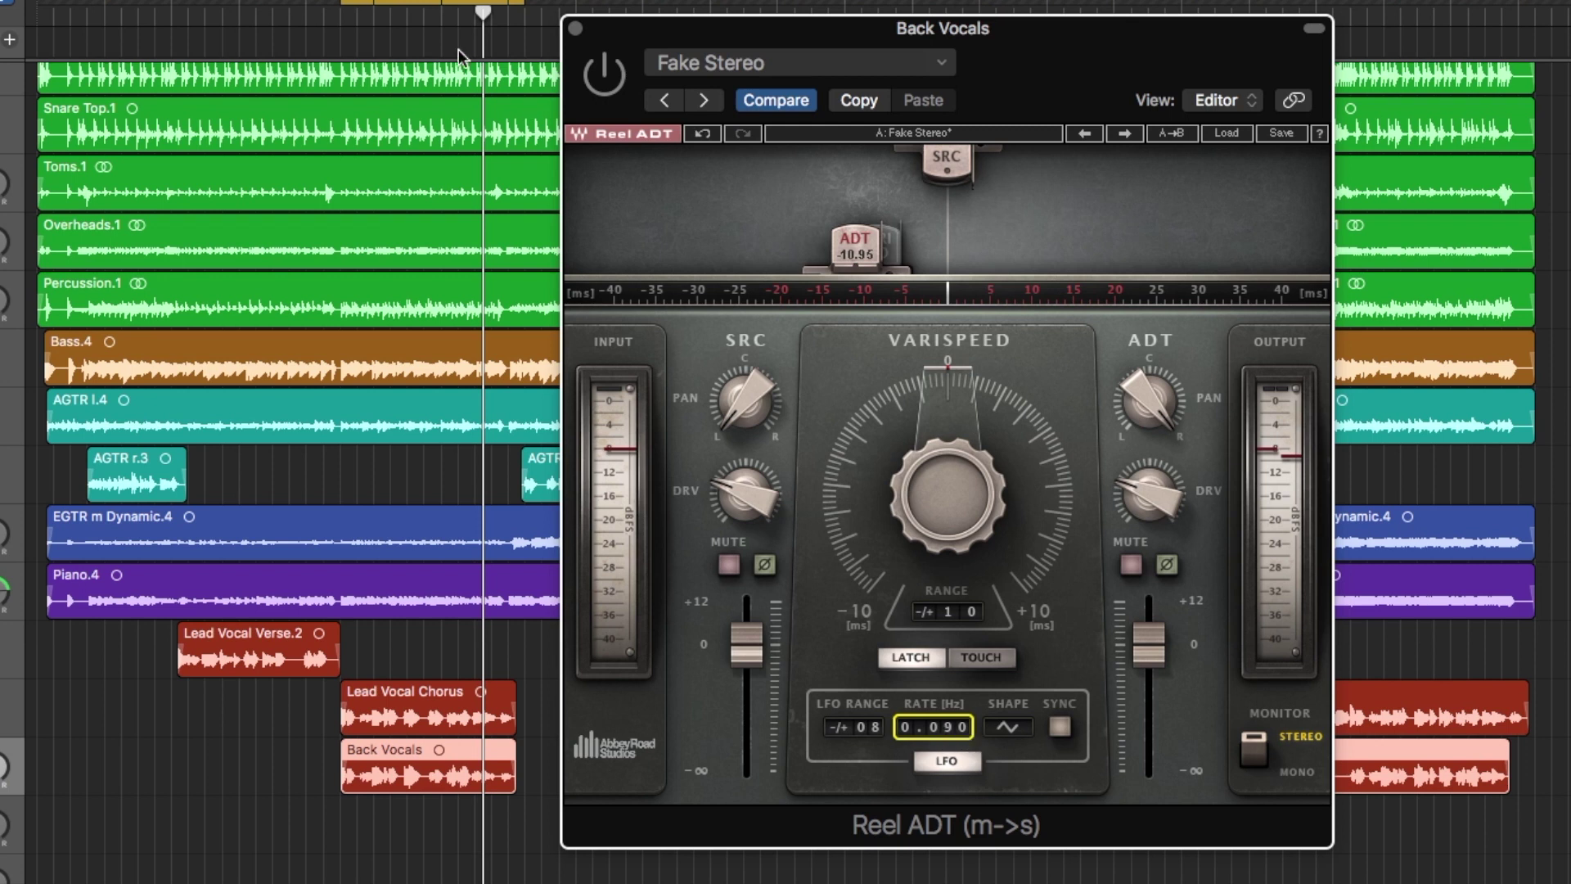
Play the chorus from its start at bar 19, switch on Reel ADT with the Fake Stereo preset during playback and close it.
{"action": "left_click_drag", "start_coordinate": [446, 21], "coordinate": [340, 17]}
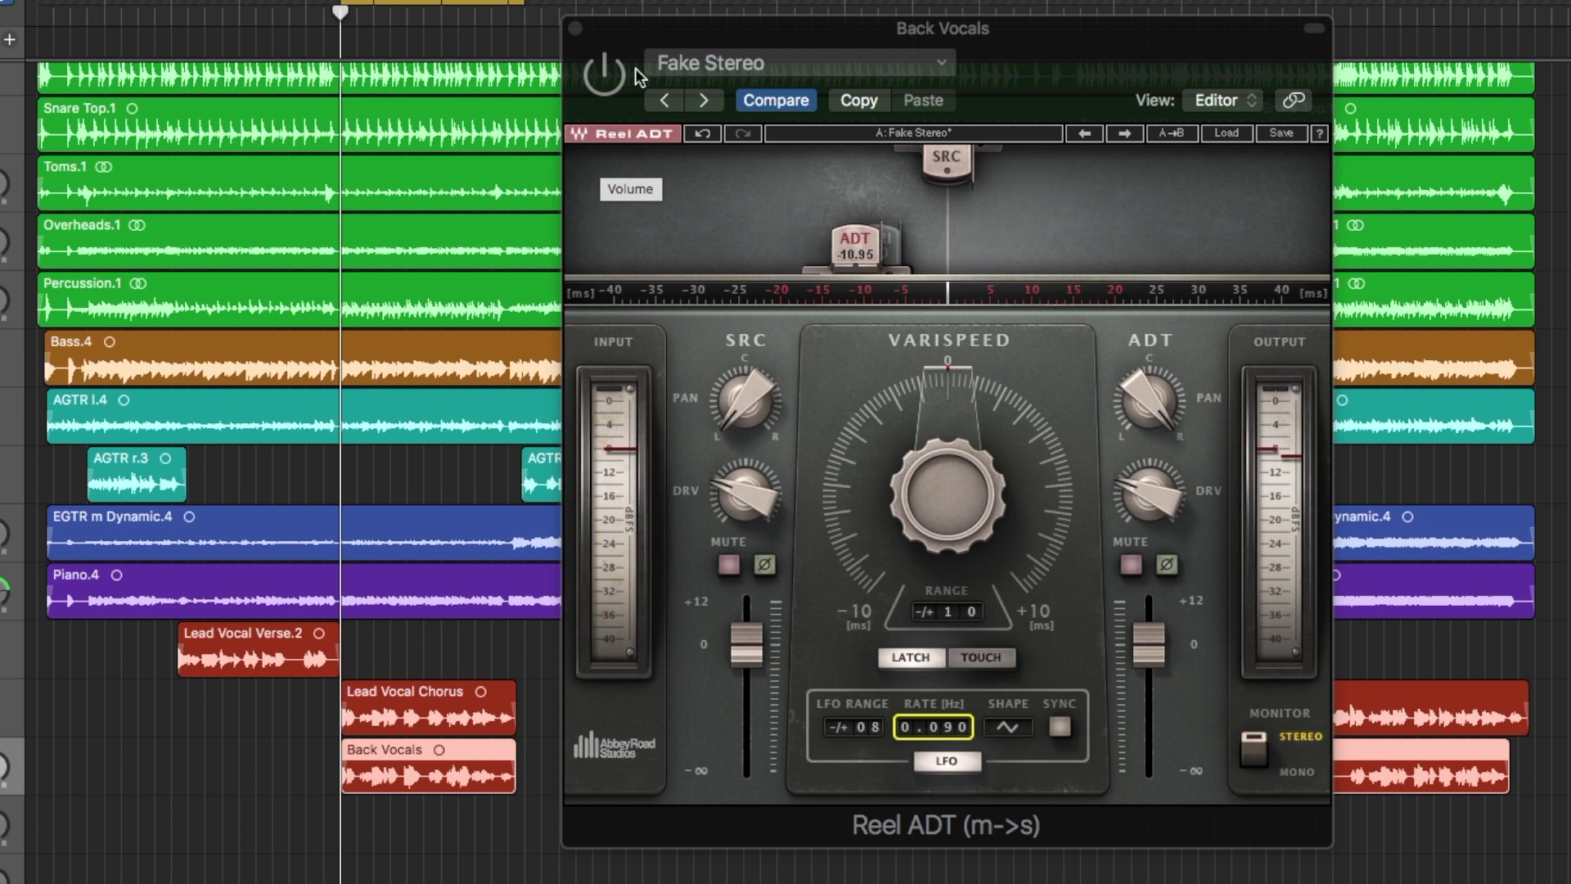
{"action": "key", "text": "space"}
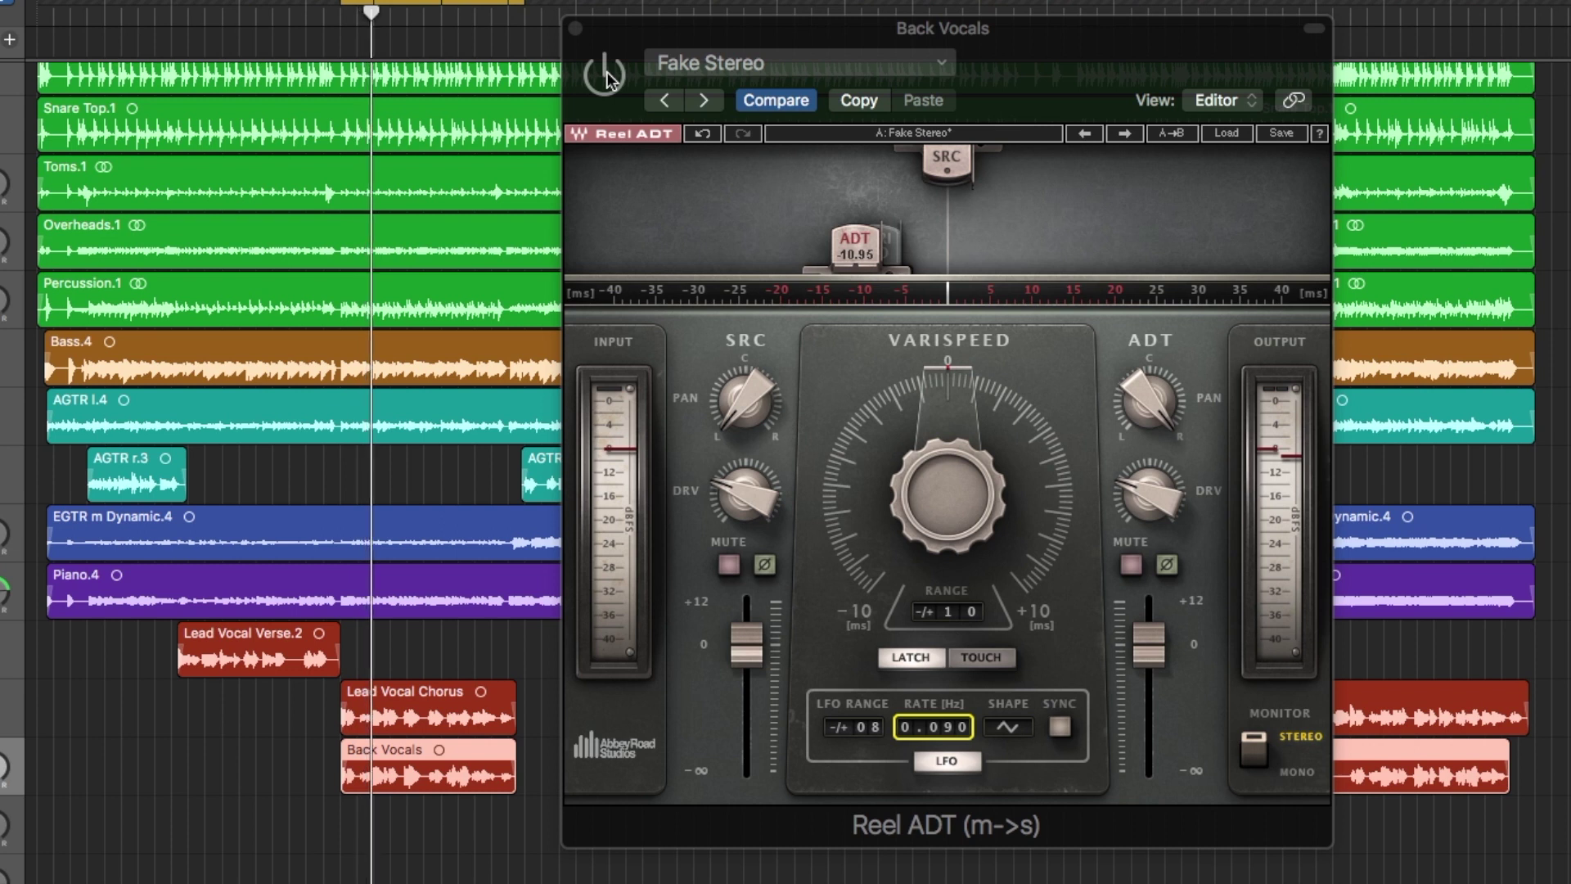
{"action": "left_click", "coordinate": [607, 76]}
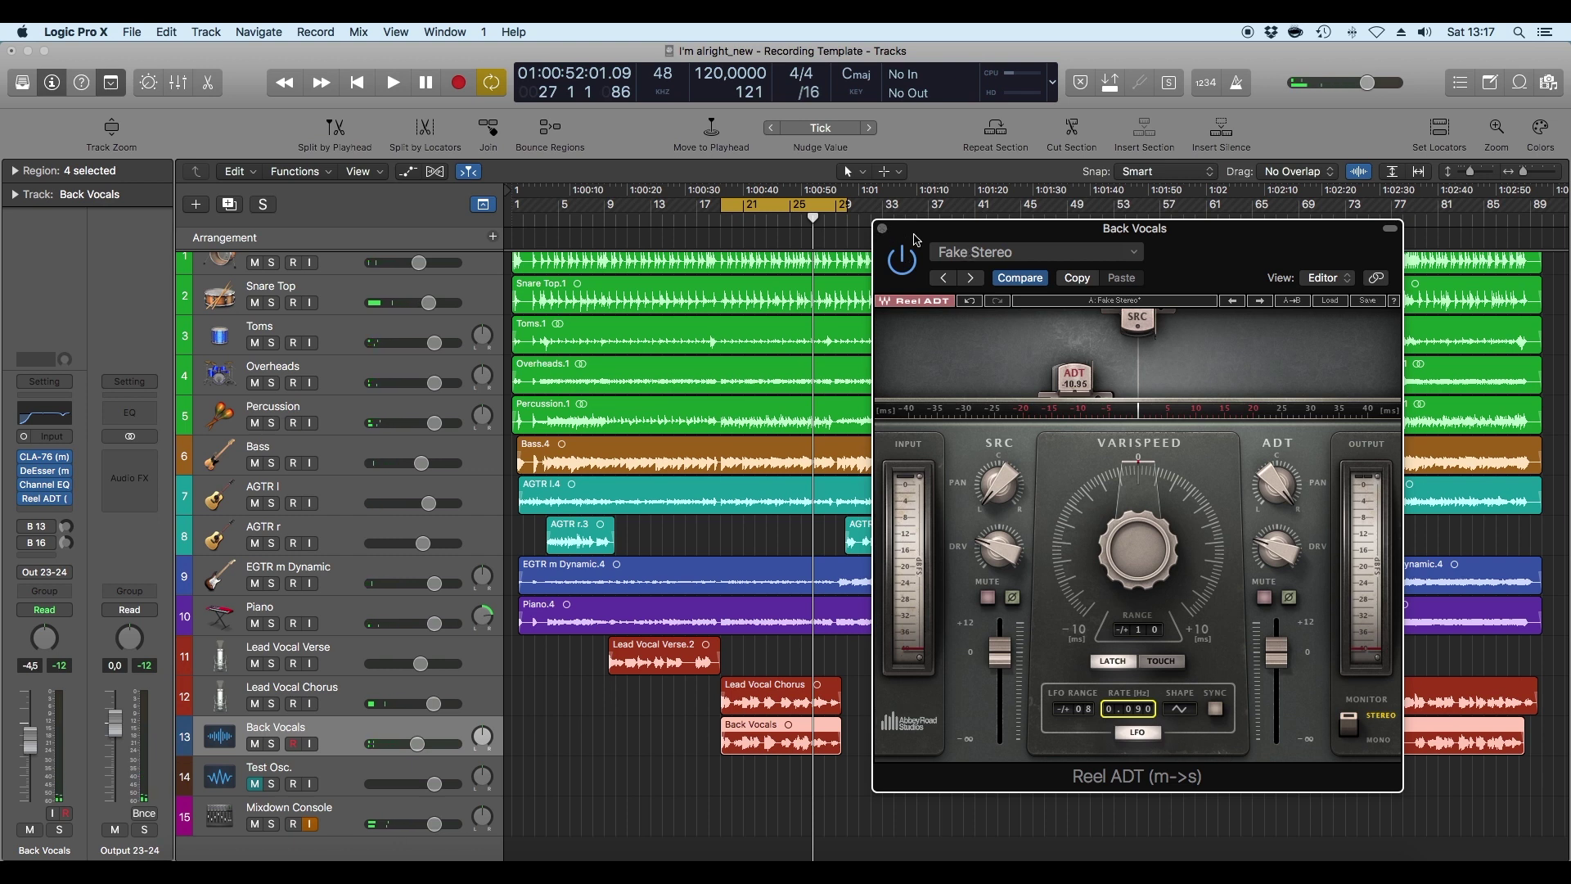
{"action": "left_click", "coordinate": [882, 233]}
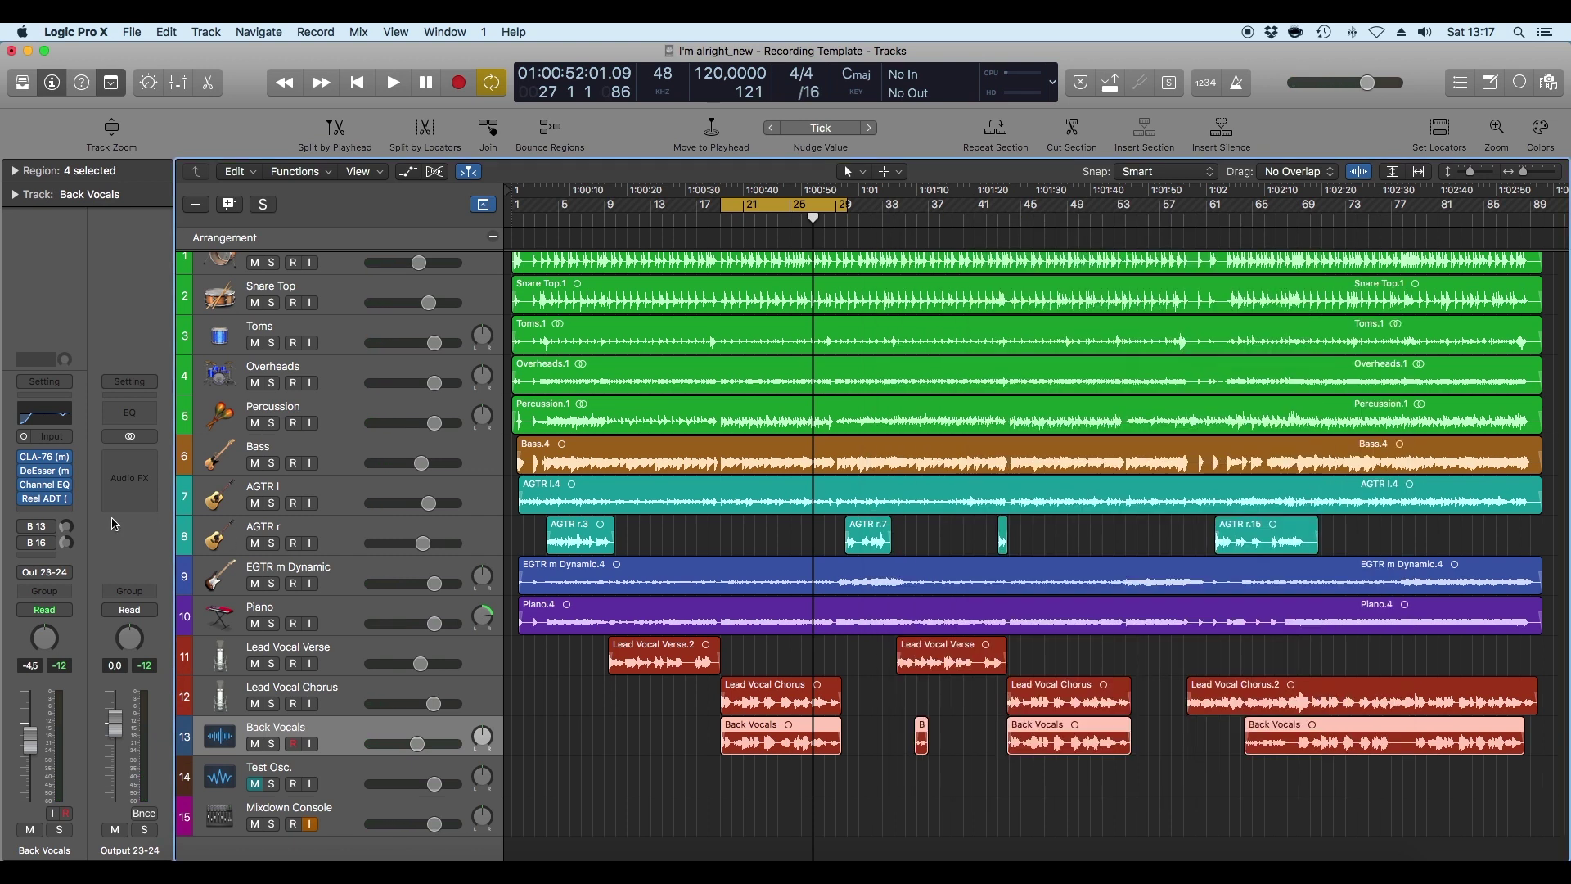
Enable the Bus 13 send on the Back Vocals track and view the OneKnob Driver on its Drive channel.
{"action": "left_click", "coordinate": [40, 528]}
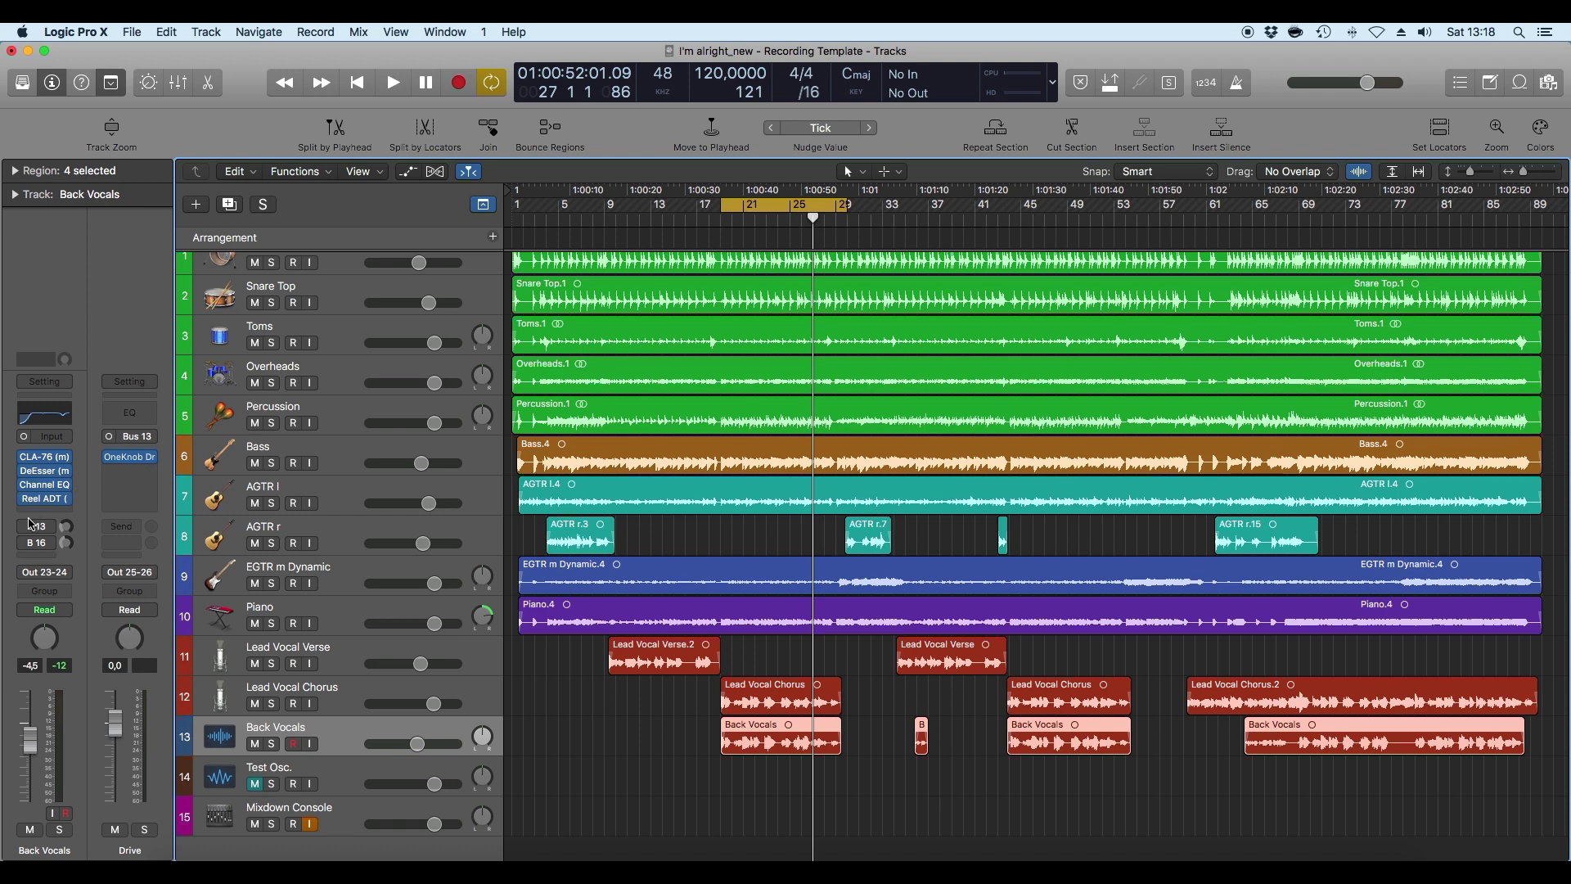
{"action": "left_click", "coordinate": [117, 470]}
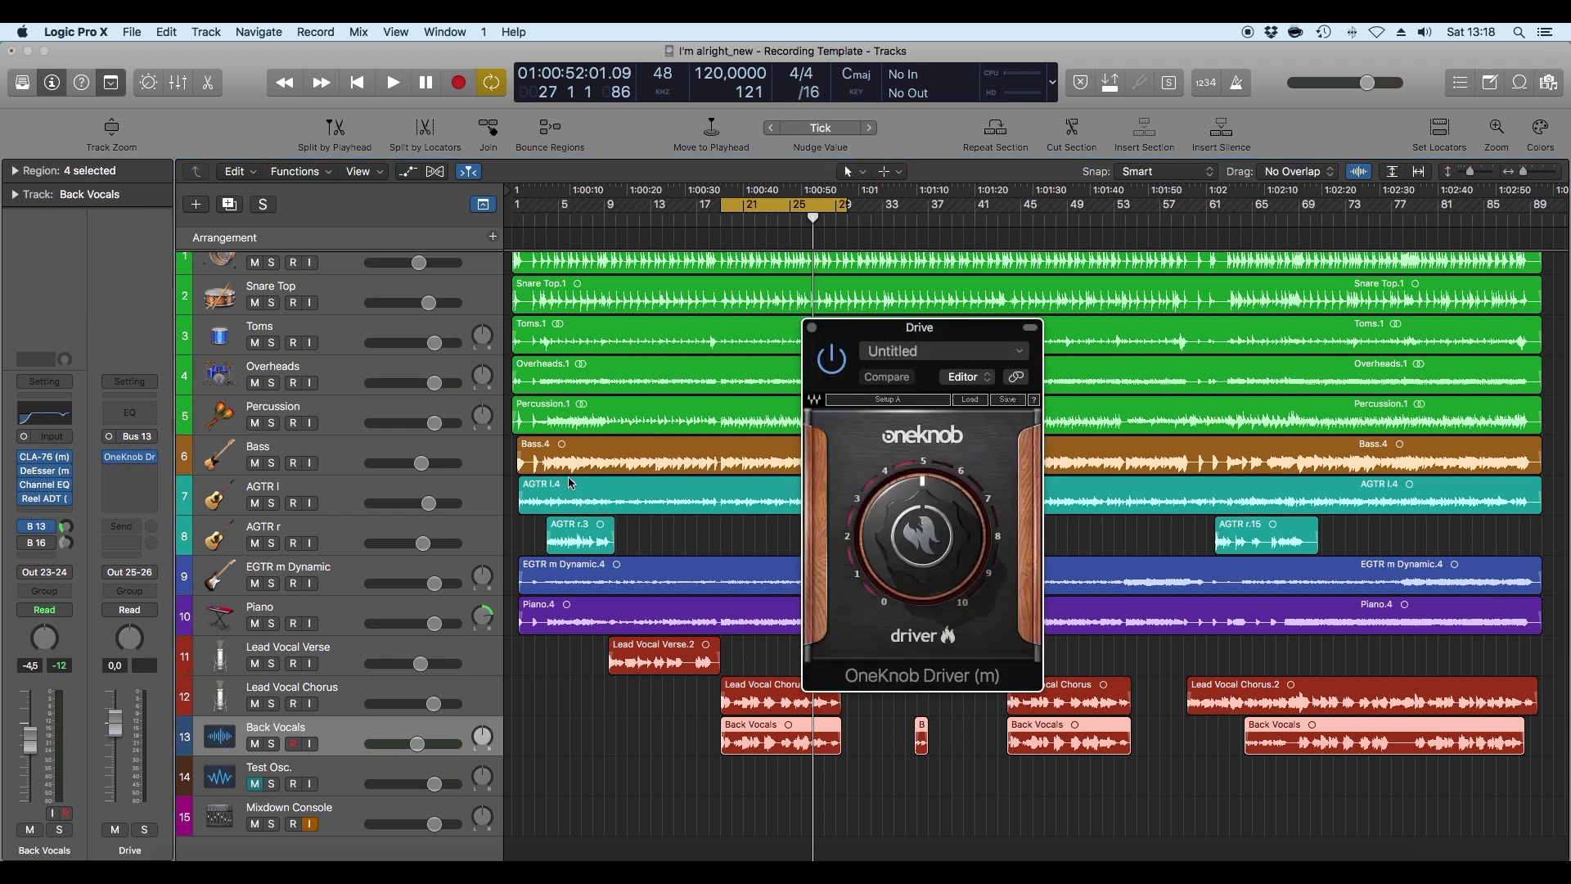
{"action": "left_click", "coordinate": [813, 327]}
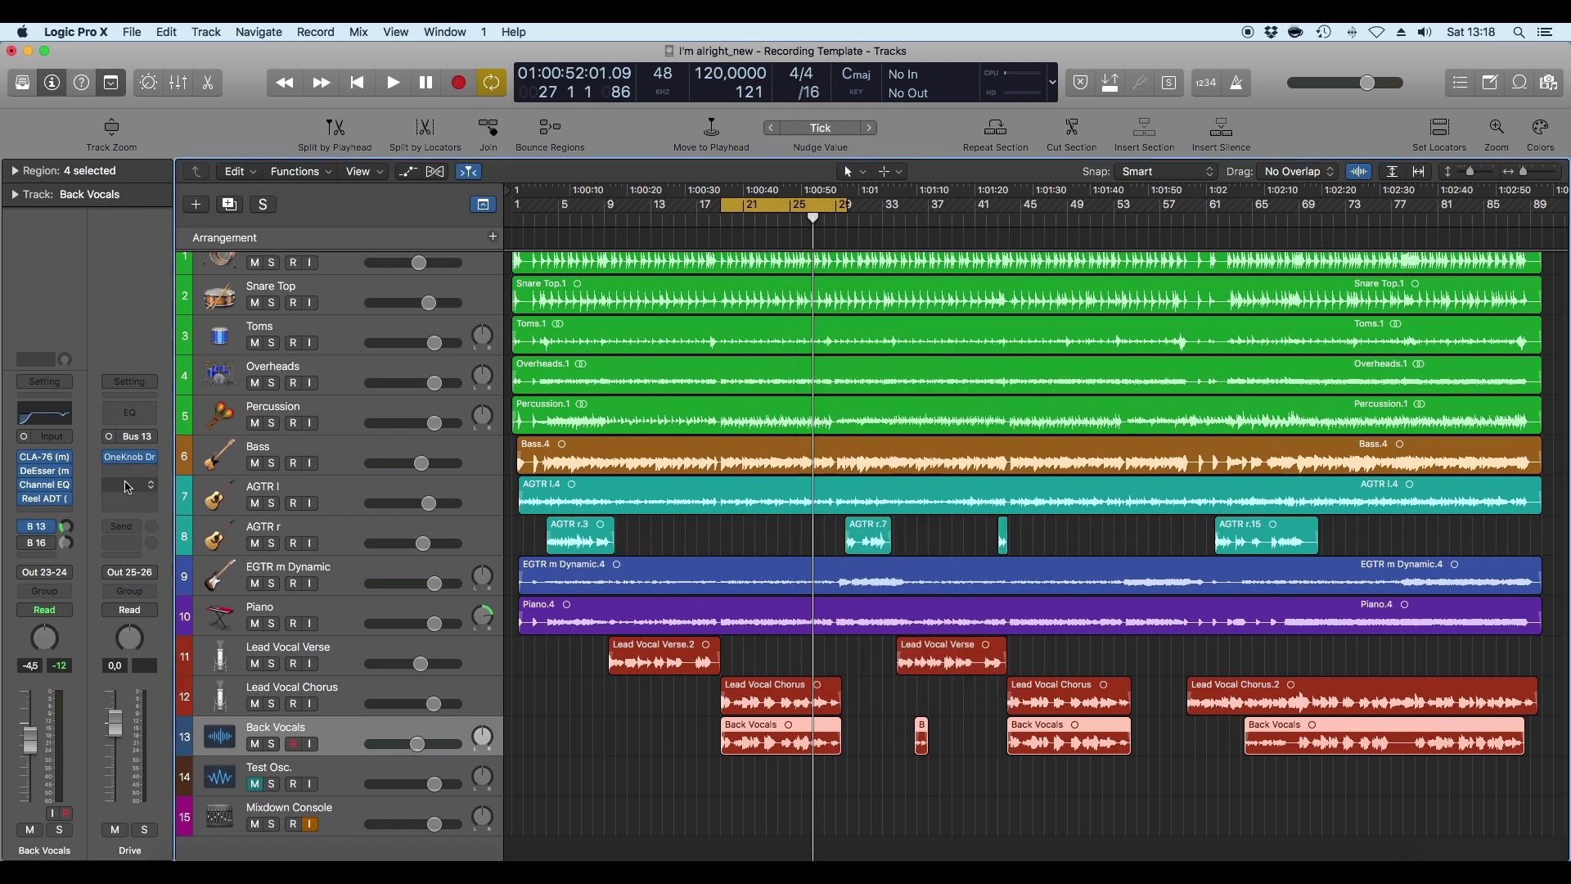
Show the Harmonizer 4 channel fed by the Bus 16 send and open its Doubler4 plug-in over the arrangement.
{"action": "left_click", "coordinate": [38, 545]}
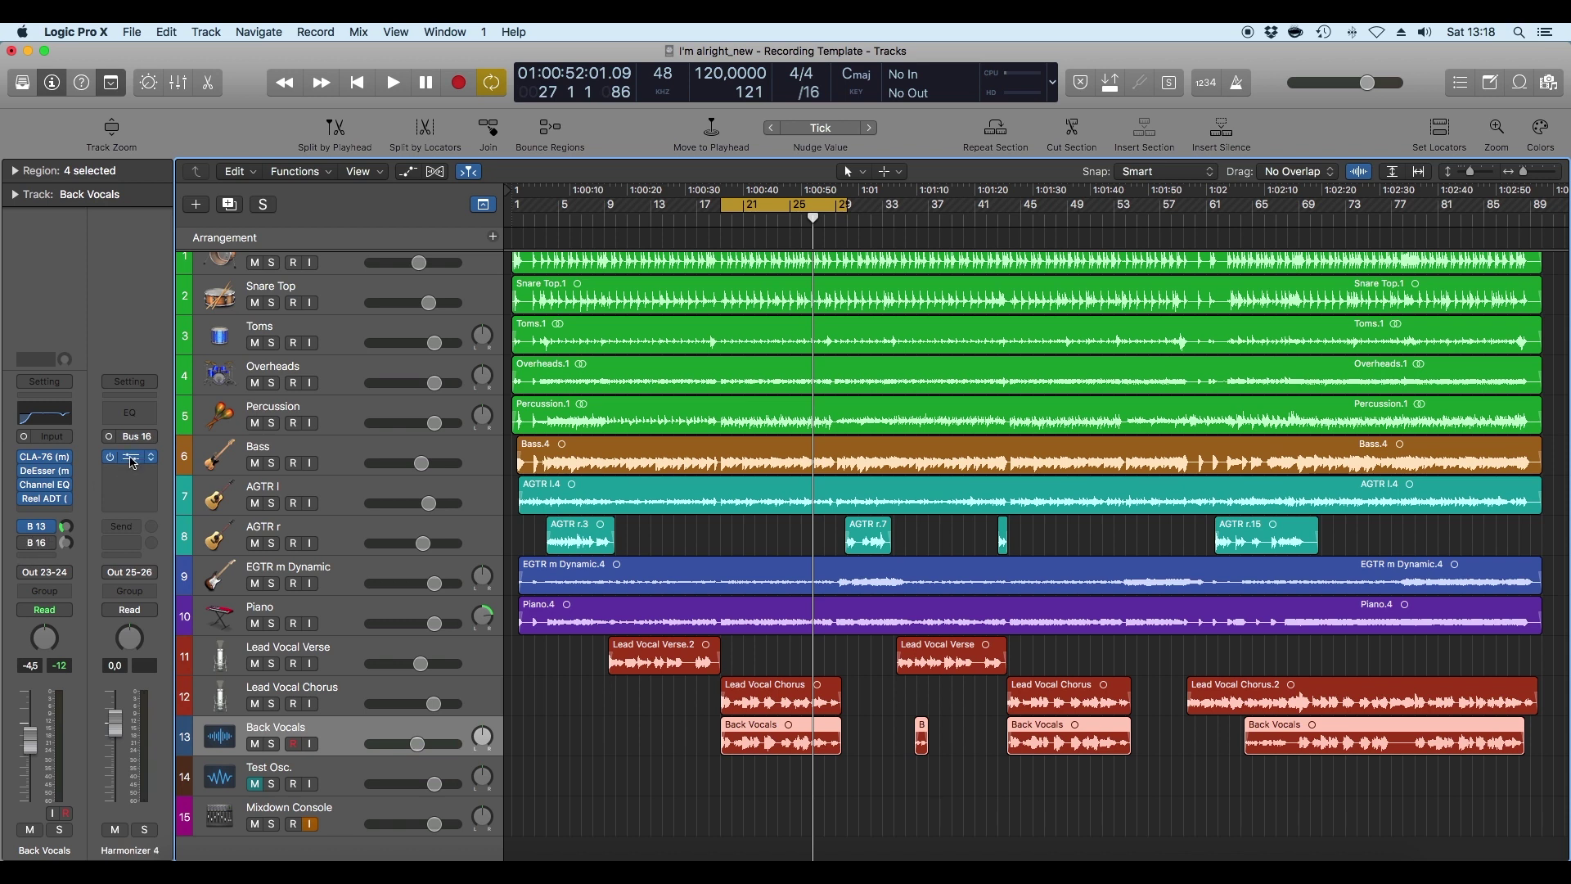
{"action": "left_click", "coordinate": [131, 458]}
{"action": "left_click_drag", "start_coordinate": [1036, 481], "coordinate": [1102, 352]}
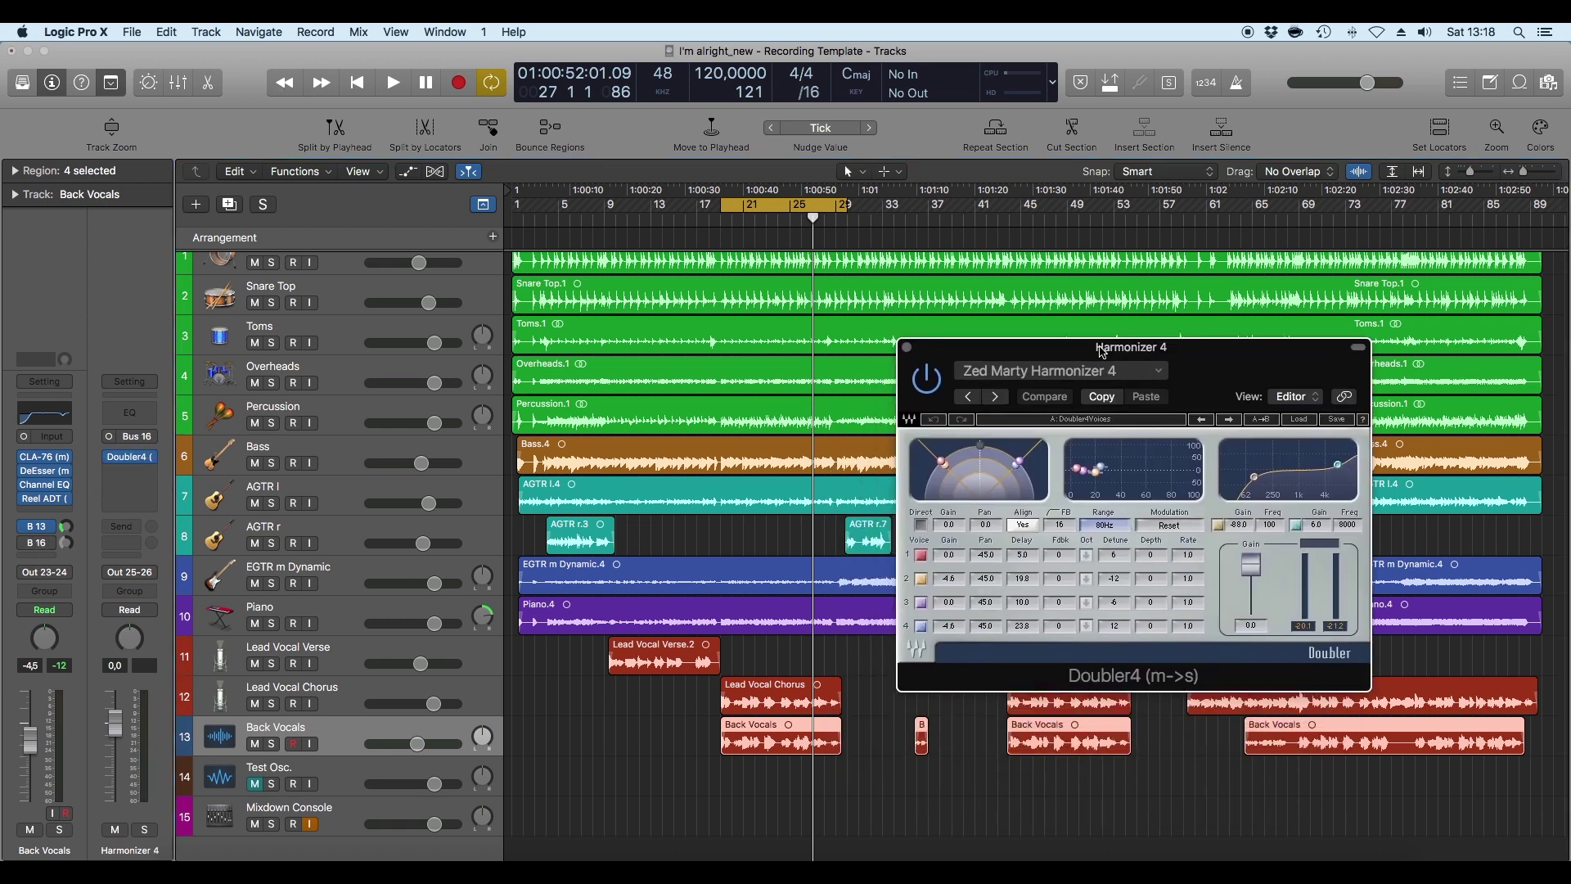